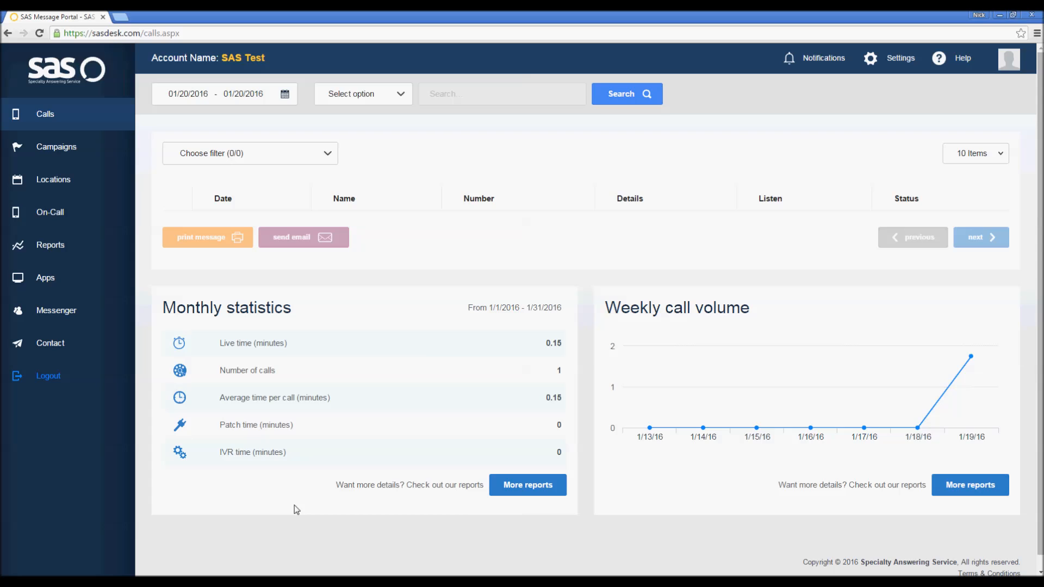
# Step: Open the call script of the active SAS campaign for editing
pyautogui.click(83, 151)
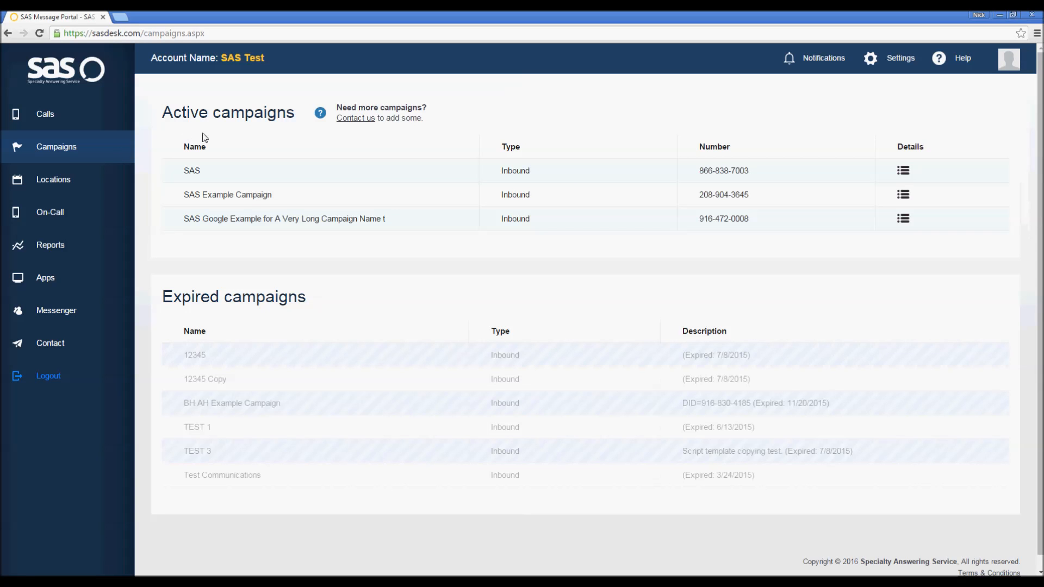
pyautogui.click(903, 173)
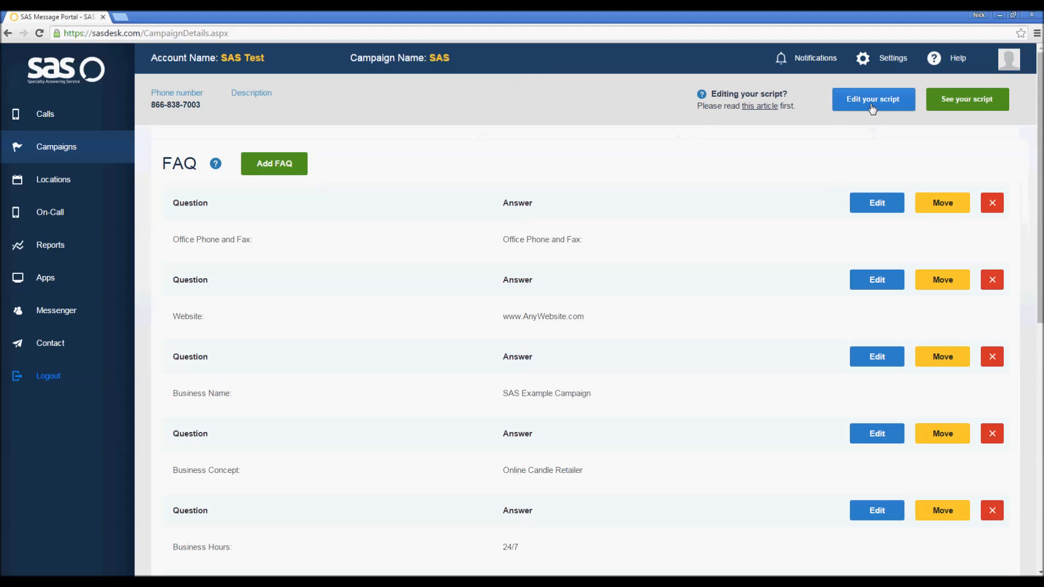
pyautogui.click(872, 108)
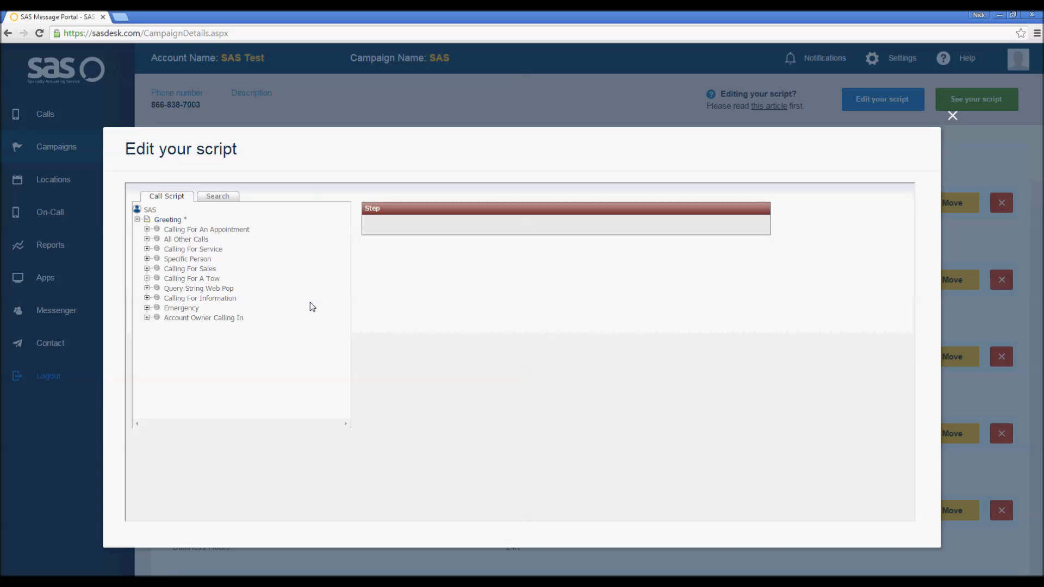
# Step: Set the next step of RegardingEmergency in the Emergency branch to the blank option (-) and save it
pyautogui.click(147, 309)
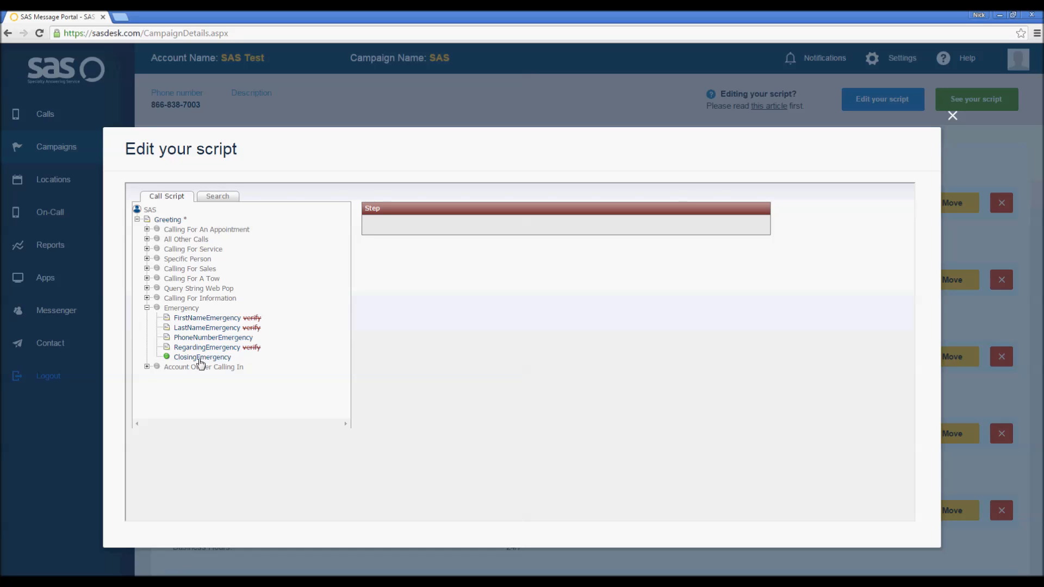
pyautogui.click(235, 348)
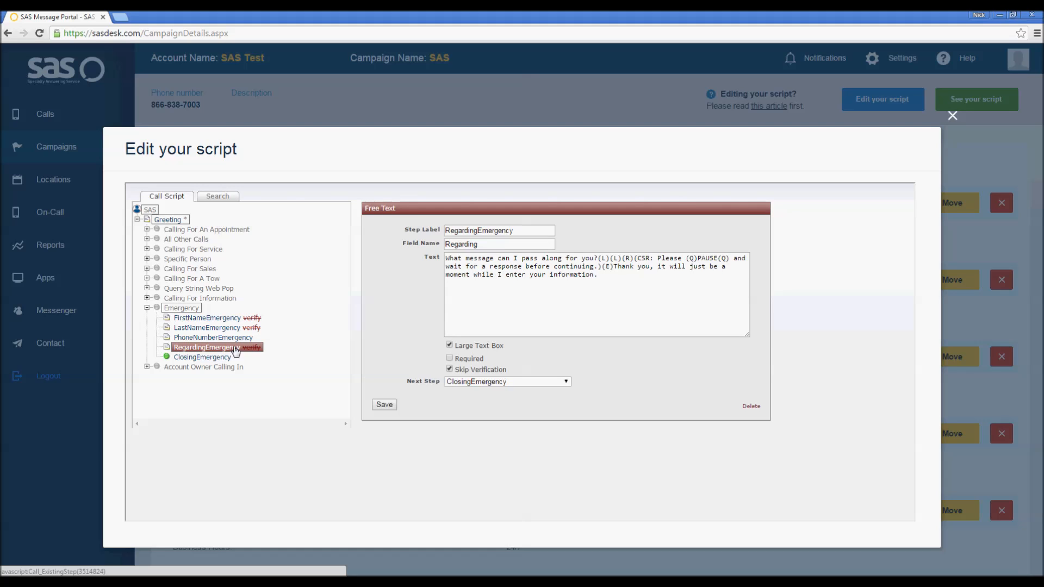
pyautogui.click(566, 383)
pyautogui.moveTo(566, 430); pyautogui.dragTo(564, 405)
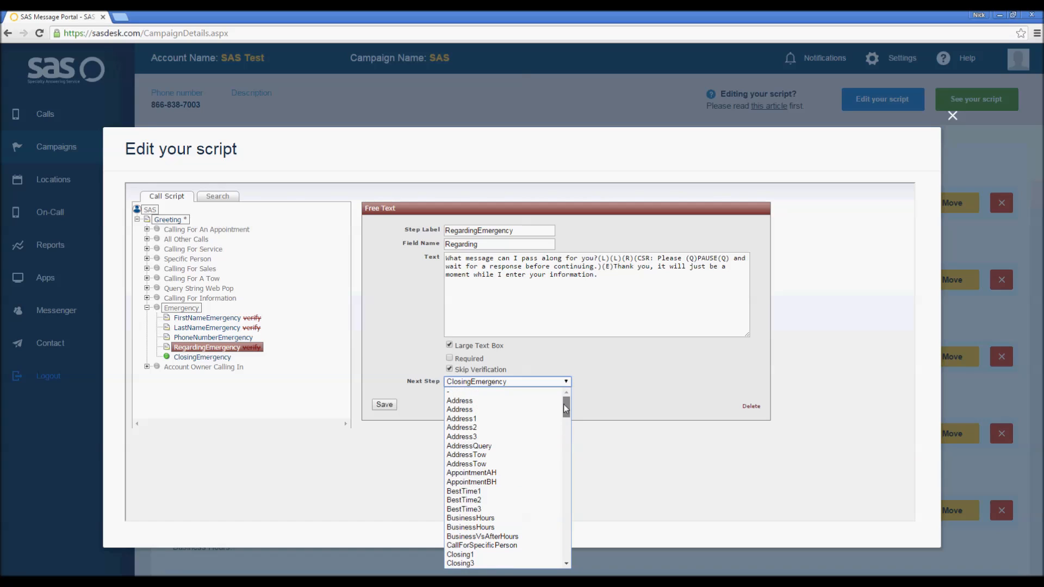
pyautogui.click(532, 393)
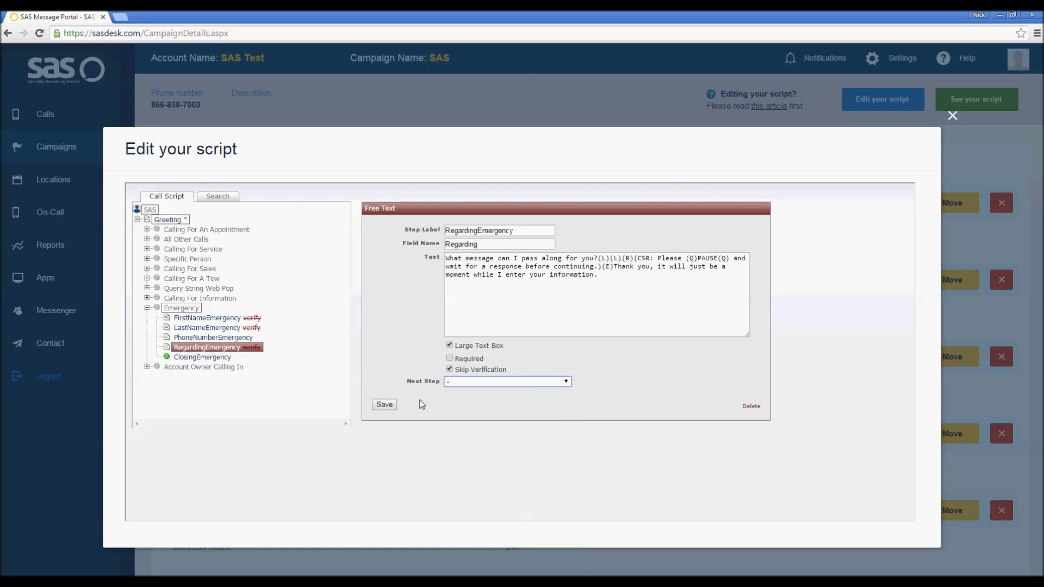
pyautogui.click(390, 406)
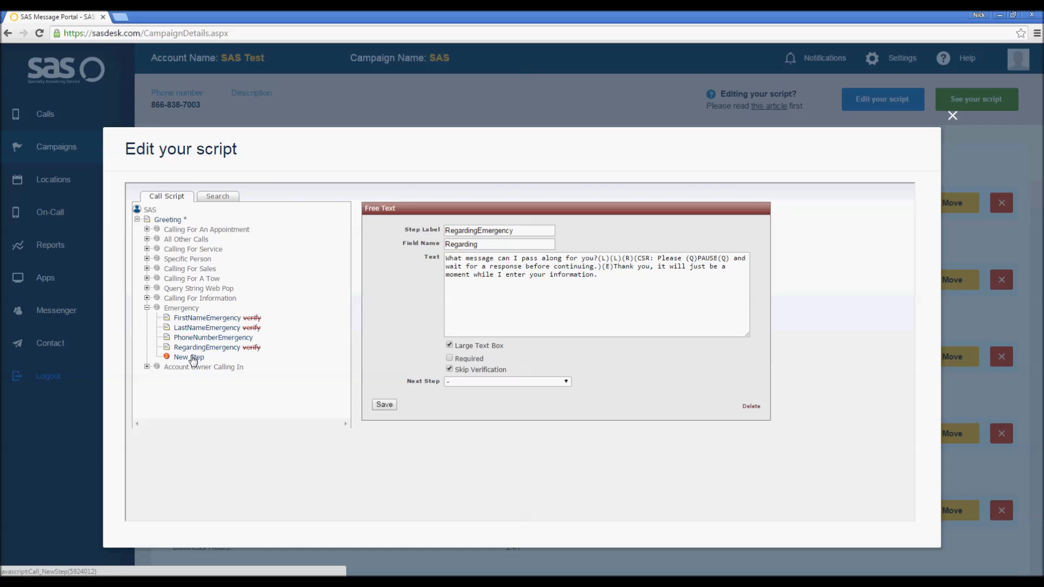
# Step: Create a new step of type Logic Option after RegardingEmergency in the Emergency branch
pyautogui.click(194, 358)
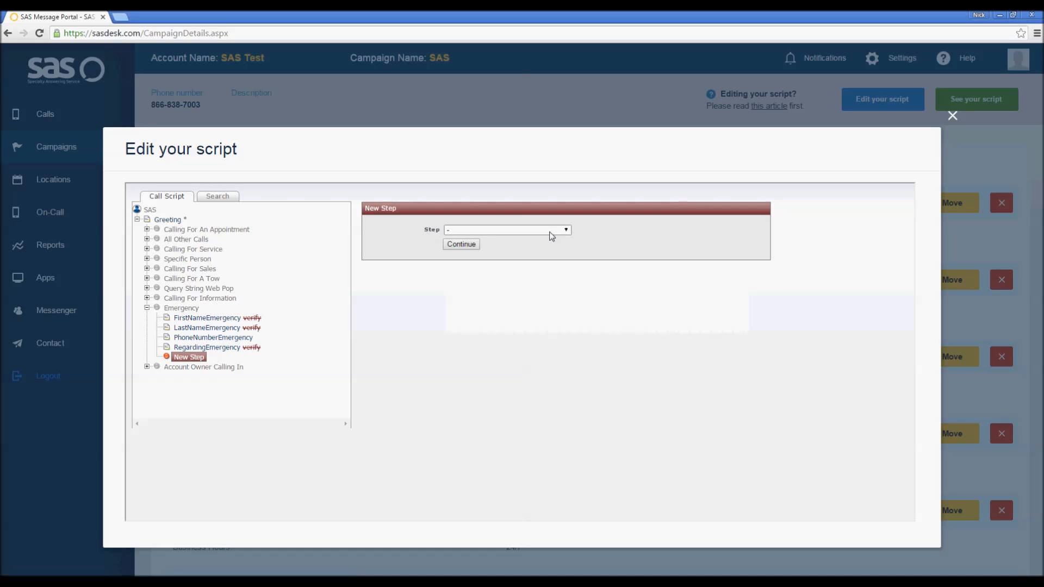
pyautogui.click(568, 231)
pyautogui.moveTo(568, 254); pyautogui.dragTo(570, 269)
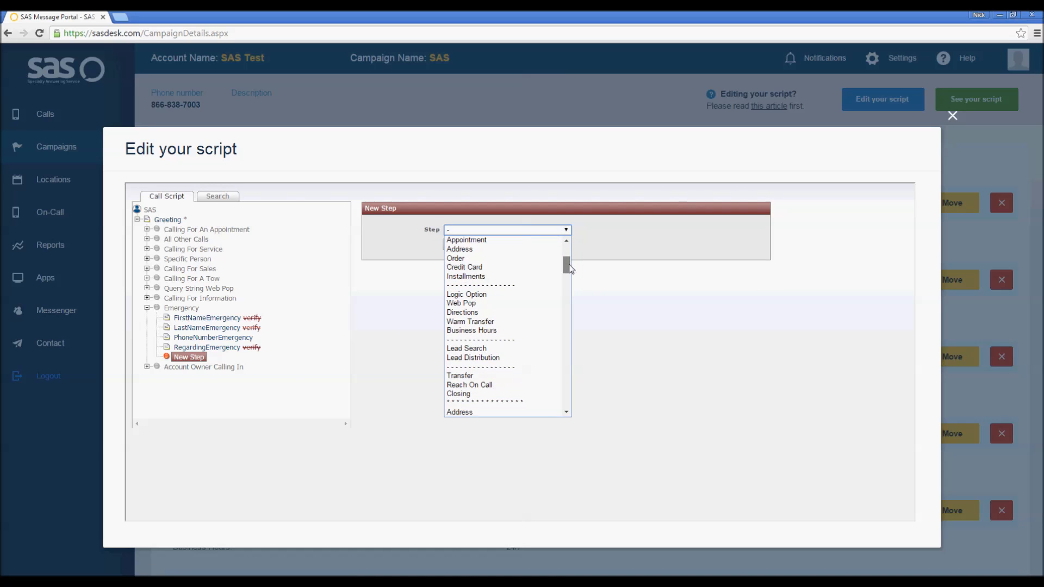
pyautogui.click(499, 296)
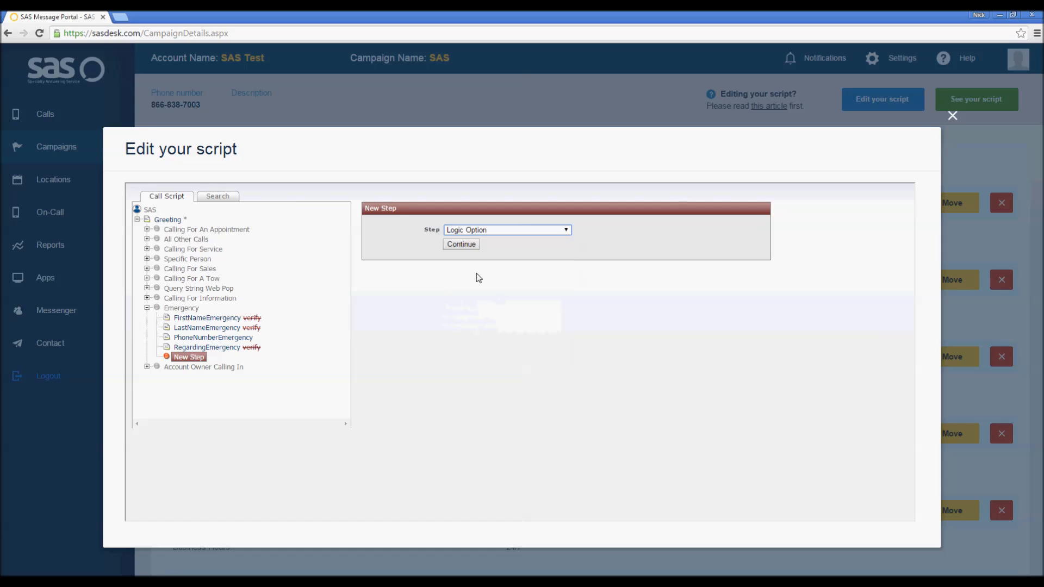
pyautogui.click(463, 244)
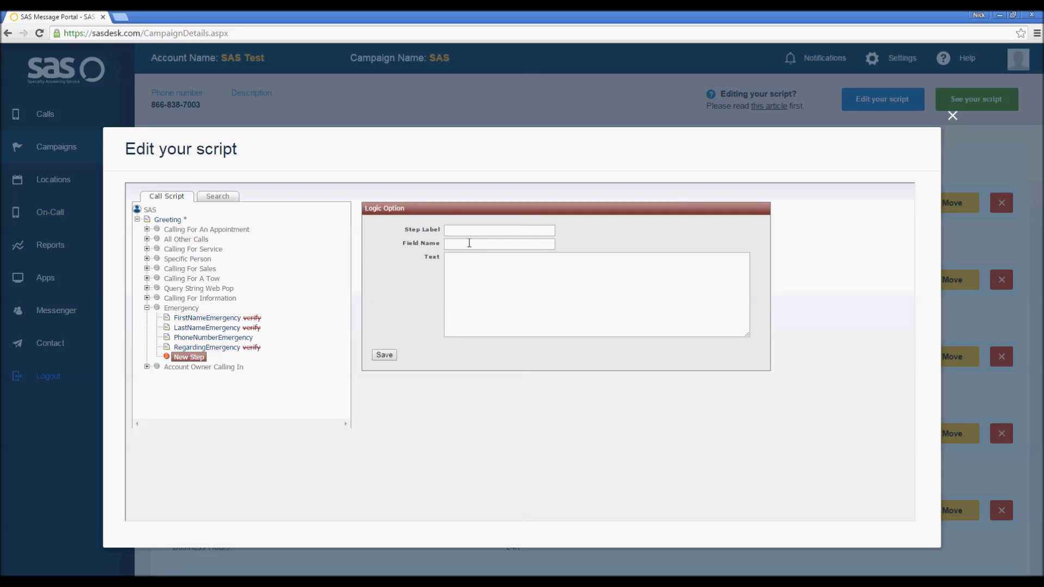
# Step: Set the logic step's label and field name to DateCheck, enter Function(DateIs) as its text, and save it
pyautogui.click(468, 230)
pyautogui.write('DateCheck')
pyautogui.press('Tab')
pyautogui.write('DateCheck')
pyautogui.press('Tab')
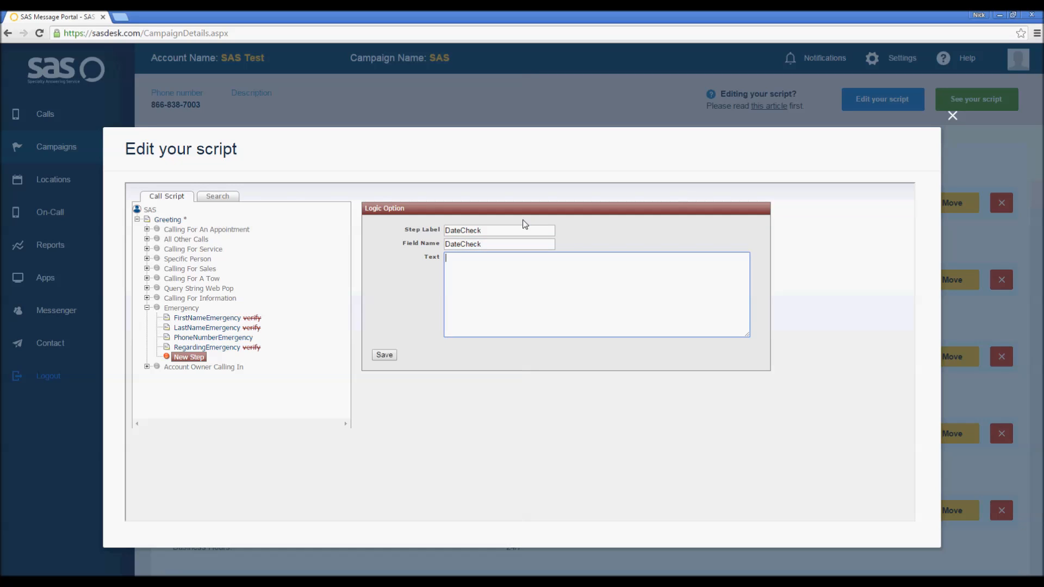
pyautogui.write('Function(DateIs)')
pyautogui.click(395, 356)
pyautogui.click(147, 309)
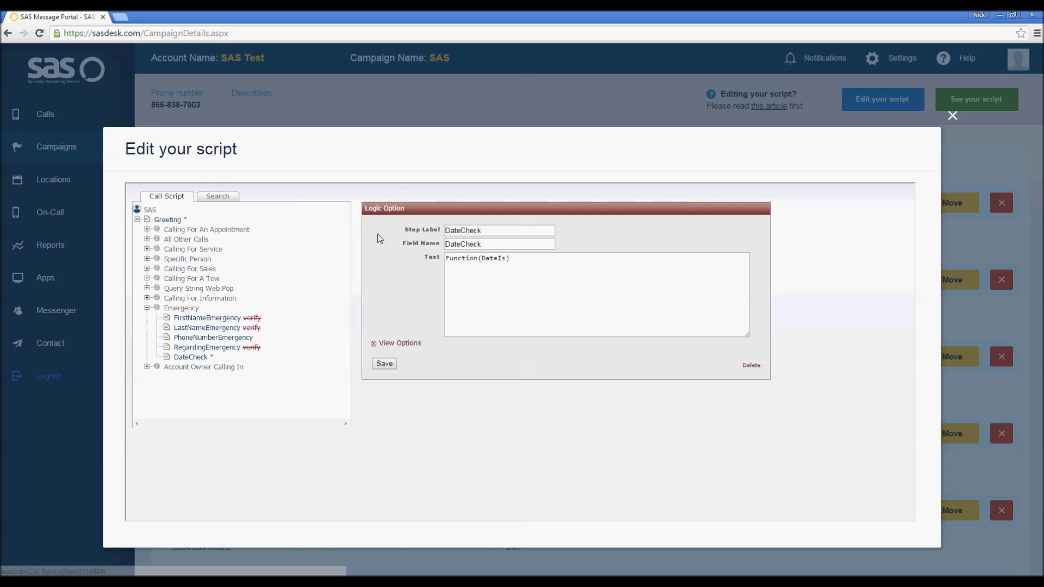
# Step: Add the option "DateIs: 12/01/2015" to the DateCheck step, leaving its assignment and next step blank
pyautogui.click(416, 349)
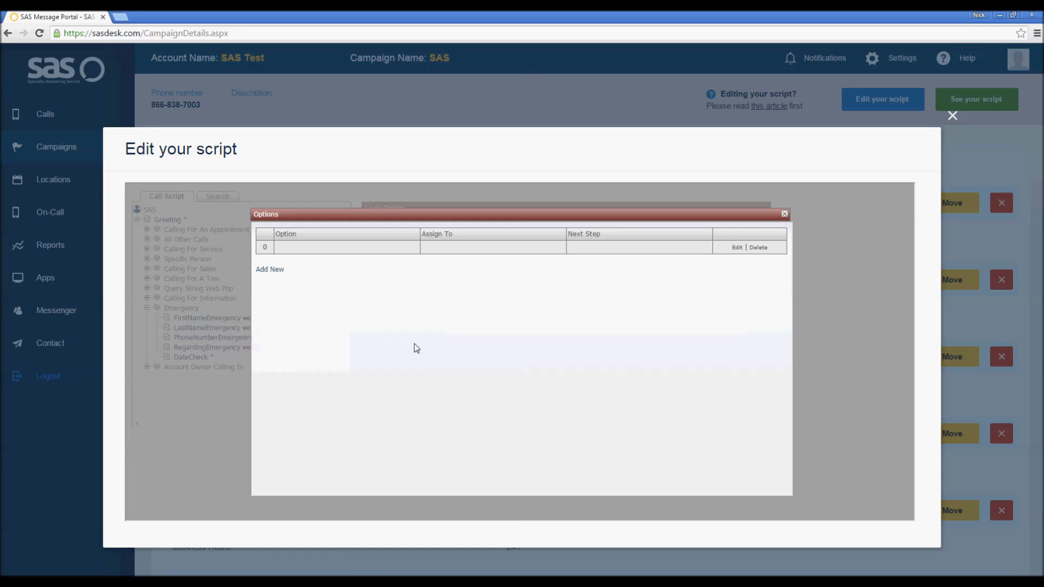
pyautogui.click(268, 270)
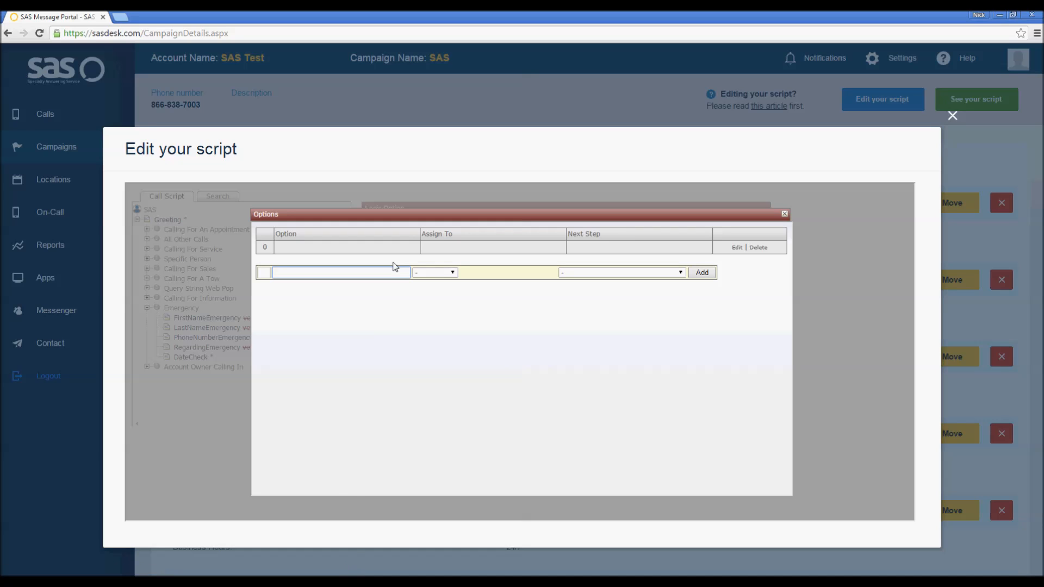
pyautogui.write('DateIs: 12/01/2015')
pyautogui.click(702, 272)
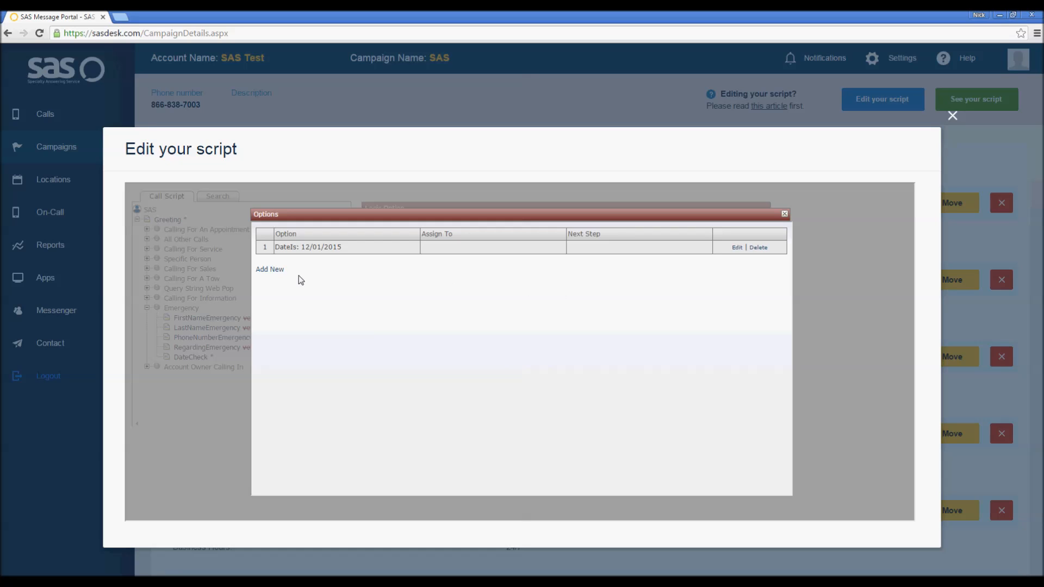
# Step: Add a second DateCheck option named "DateIs: 12/02/2015"
pyautogui.click(270, 270)
pyautogui.click(284, 274)
pyautogui.write('D')
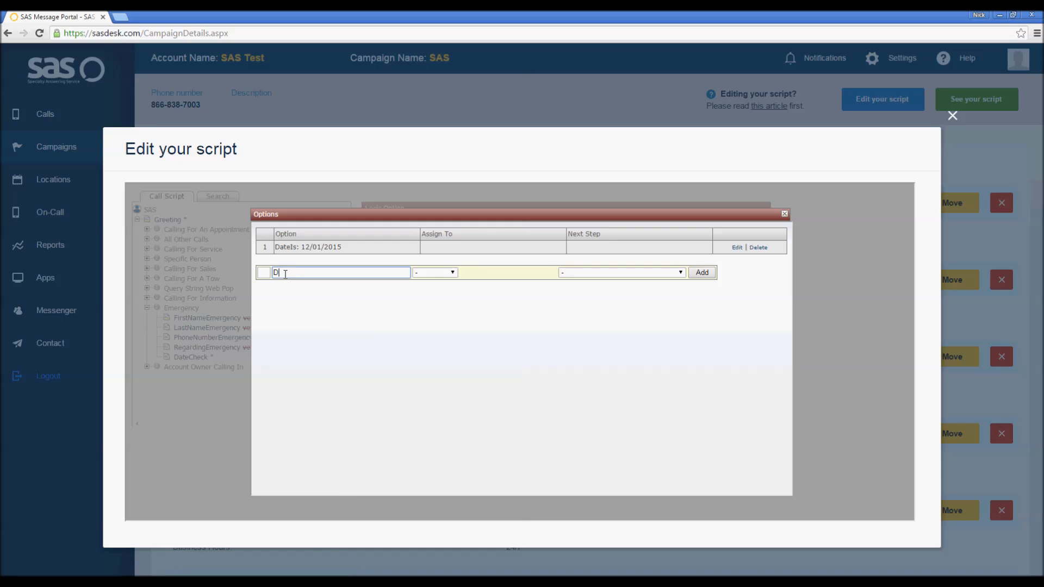
pyautogui.write('ateIs: 12/02/2015')
pyautogui.click(699, 273)
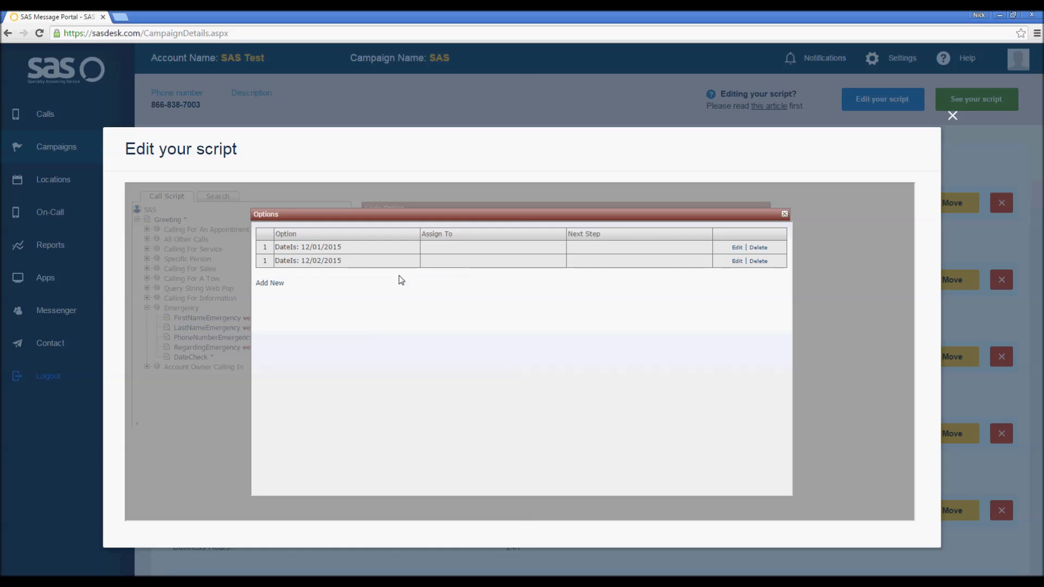
# Step: Add a third DateCheck option named "DateIs: 12/03/2015"
pyautogui.click(271, 283)
pyautogui.click(301, 284)
pyautogui.write('DateIs: ')
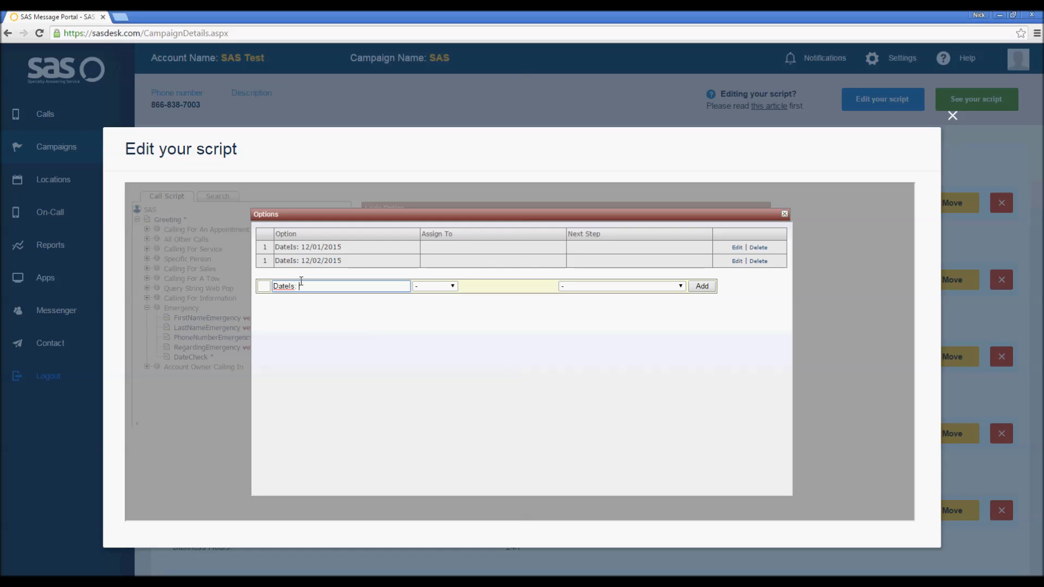
pyautogui.write('12/03/2015')
pyautogui.click(701, 289)
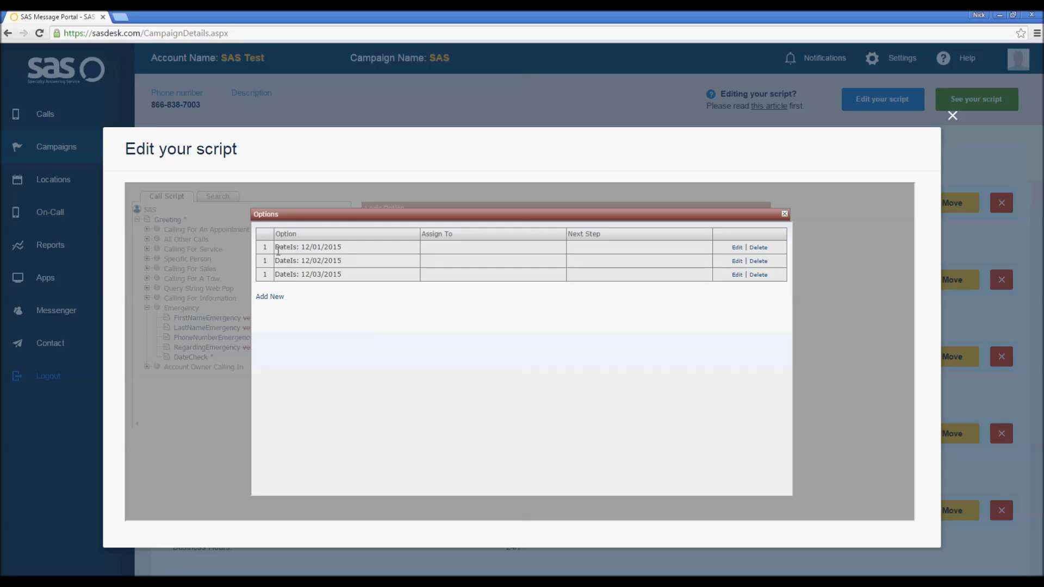
# Step: Close the DateCheck options without changing the first entry, and save the DateCheck step
pyautogui.click(737, 248)
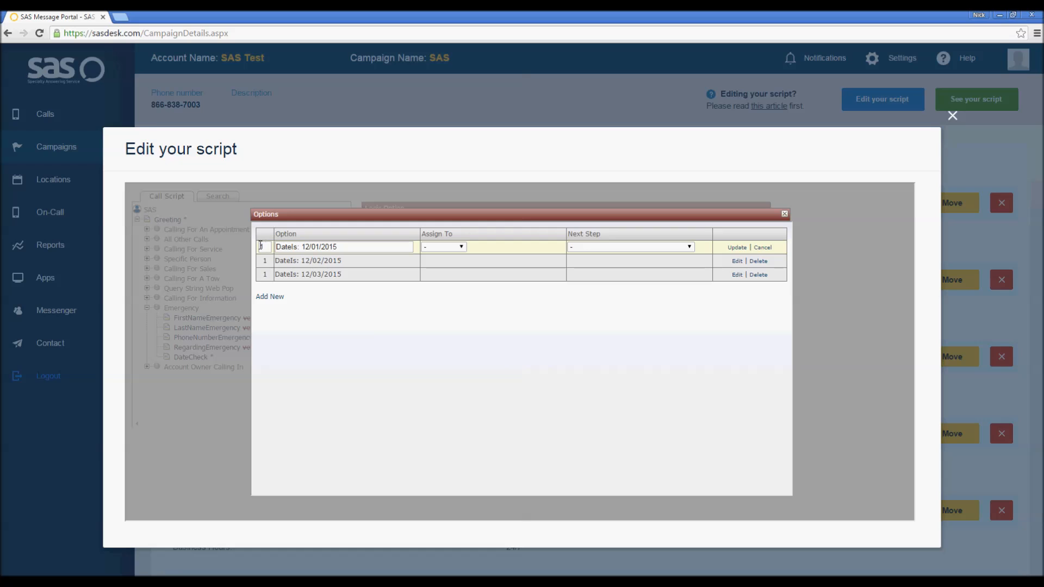
pyautogui.click(763, 248)
pyautogui.click(785, 214)
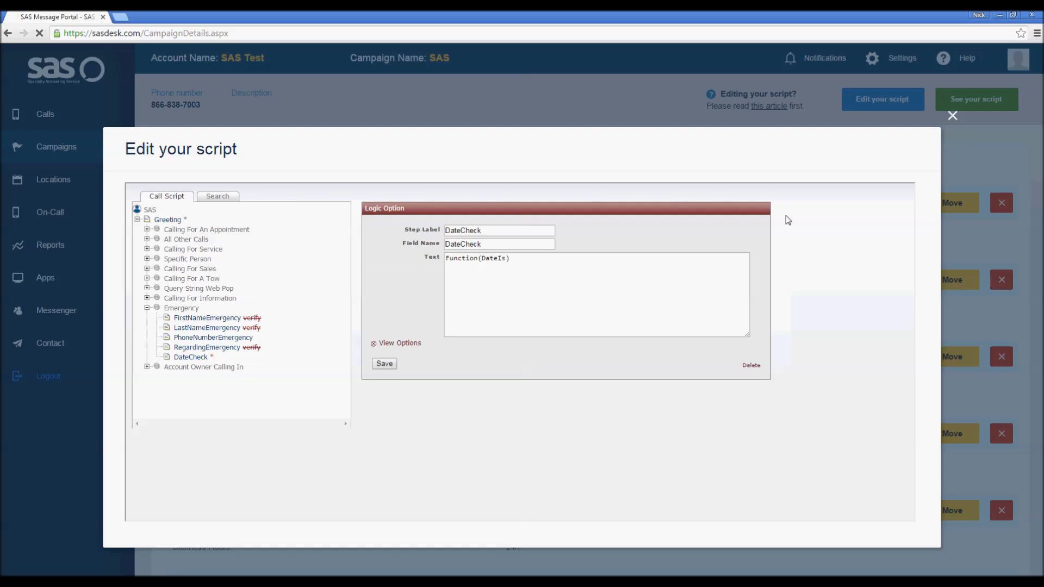
pyautogui.click(385, 363)
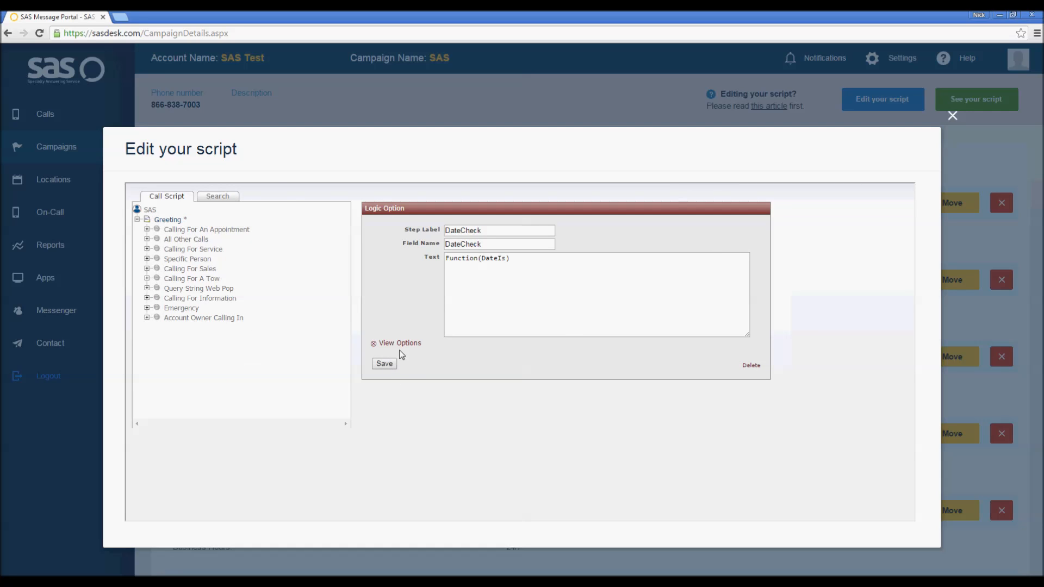
# Step: Expand the Emergency branch and each of the three DateIs options under DateCheck
pyautogui.click(147, 308)
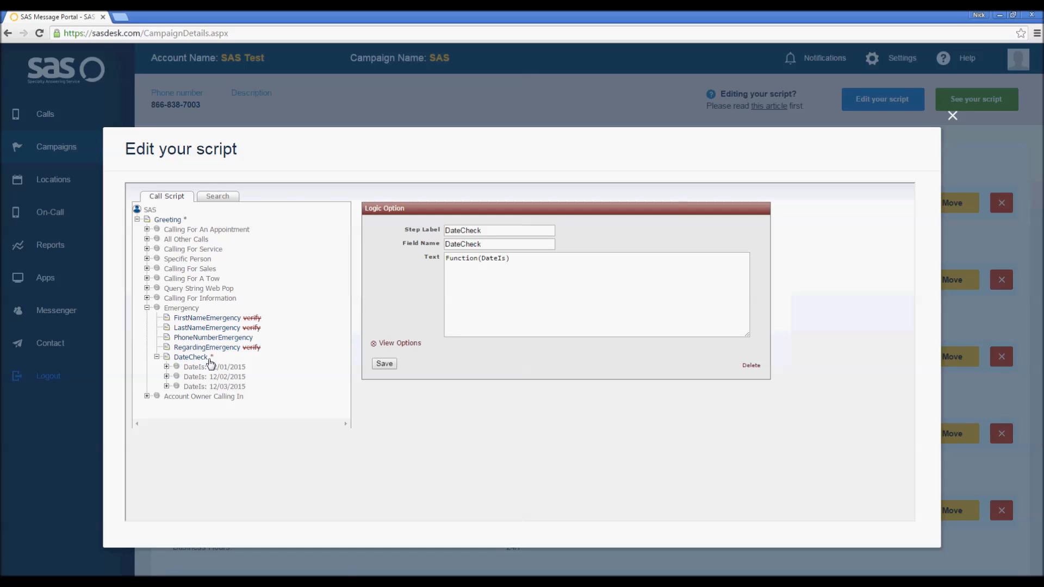
pyautogui.click(166, 367)
pyautogui.click(167, 386)
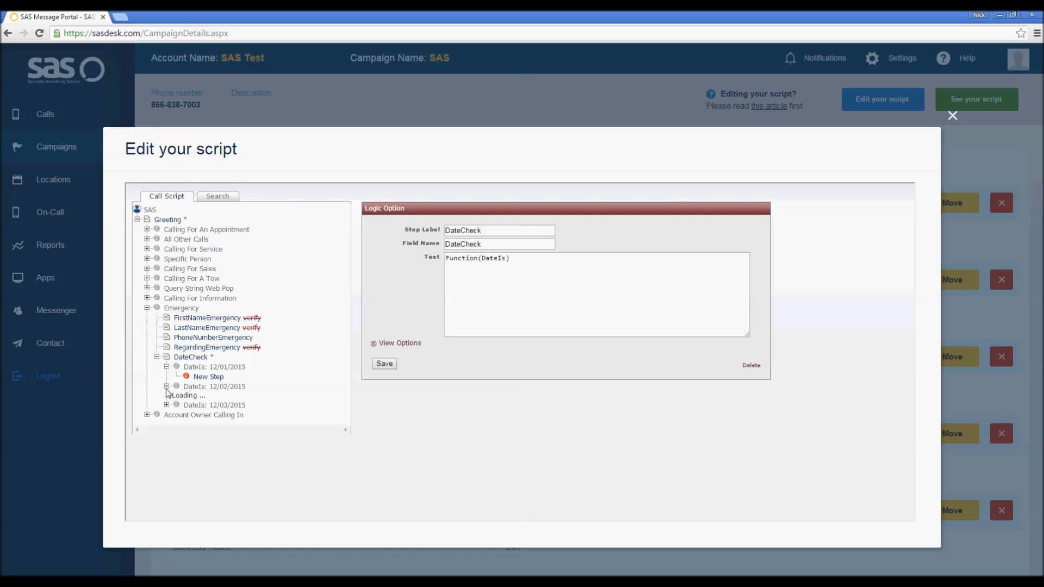
pyautogui.click(168, 406)
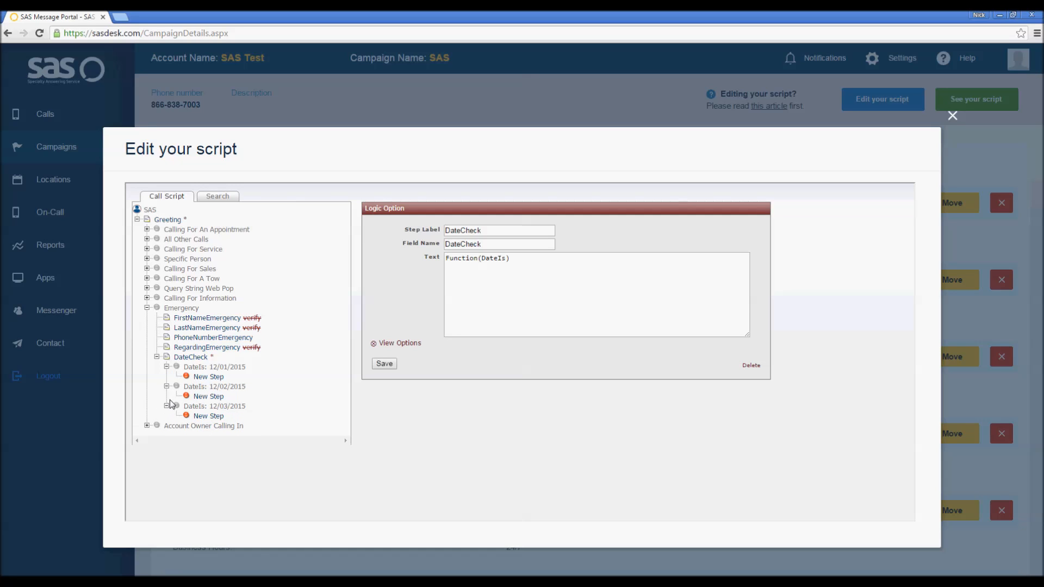
# Step: Create a new step of type Closing under the "DateIs: 12/01/2015" option
pyautogui.click(216, 379)
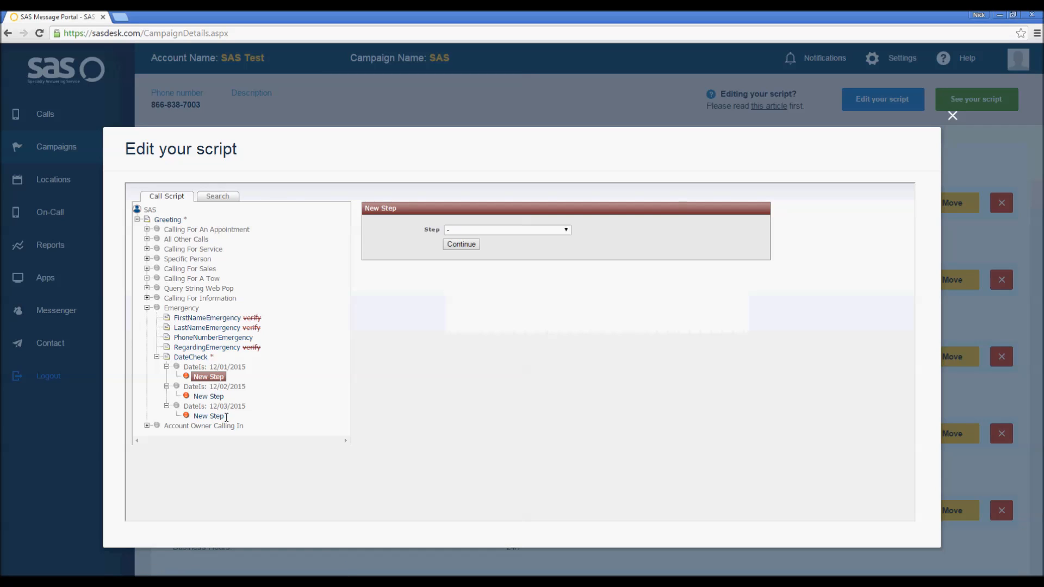
pyautogui.click(567, 229)
pyautogui.moveTo(567, 245); pyautogui.dragTo(568, 274)
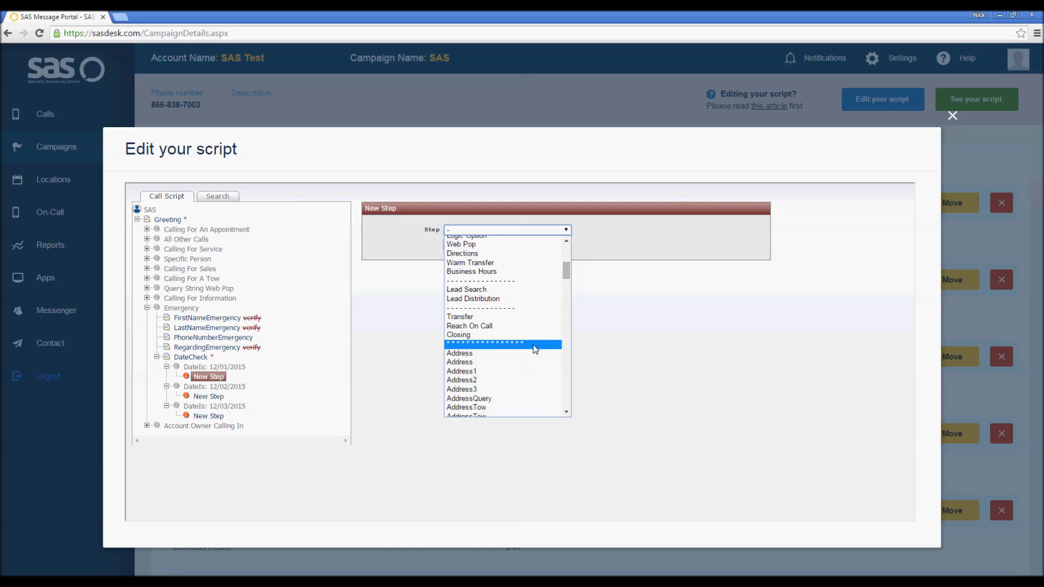
pyautogui.click(517, 335)
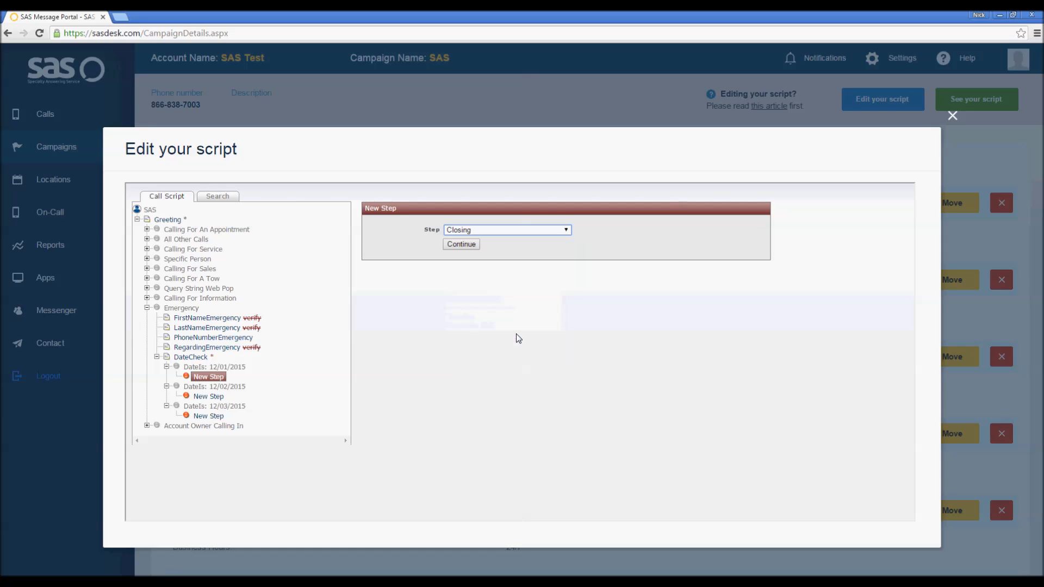
pyautogui.click(463, 245)
# Step: Label the 12/01/2015 closing step "Closing" followed directly by the first name of that date's contact
pyautogui.click(464, 230)
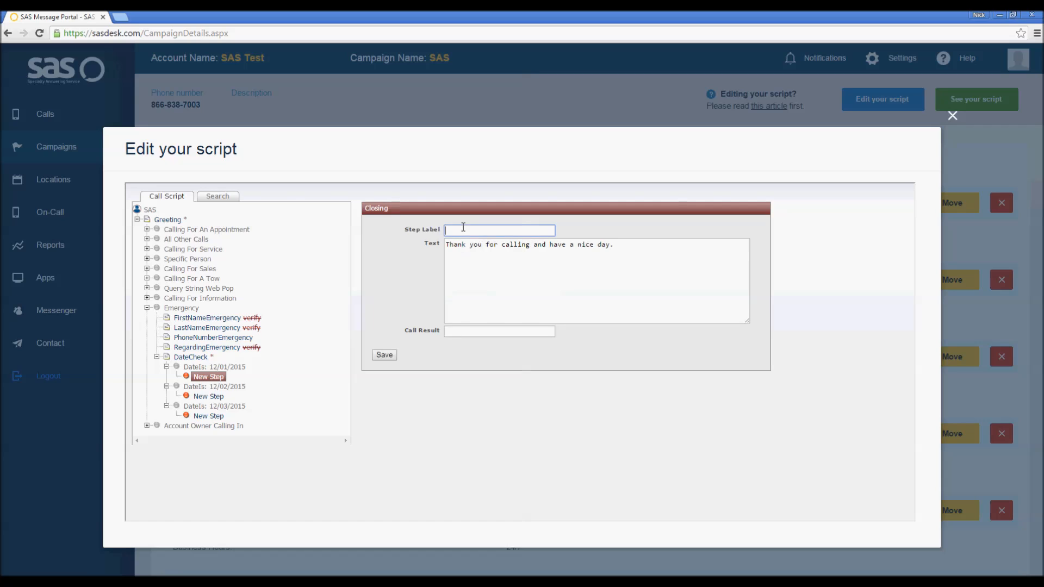
pyautogui.write('ClosingAnnie')
# Step: Begin the closing text with "Okay, [FirstName]. I will pass this message along to", the contact's name, "and she will be in touch with you soon."
pyautogui.click(445, 244)
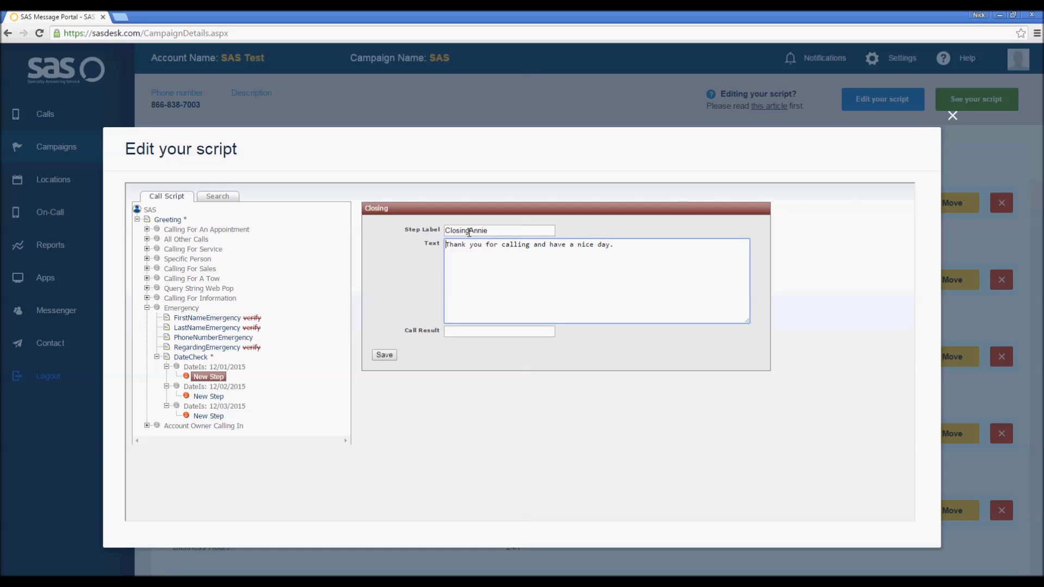
pyautogui.write('Okay, ')
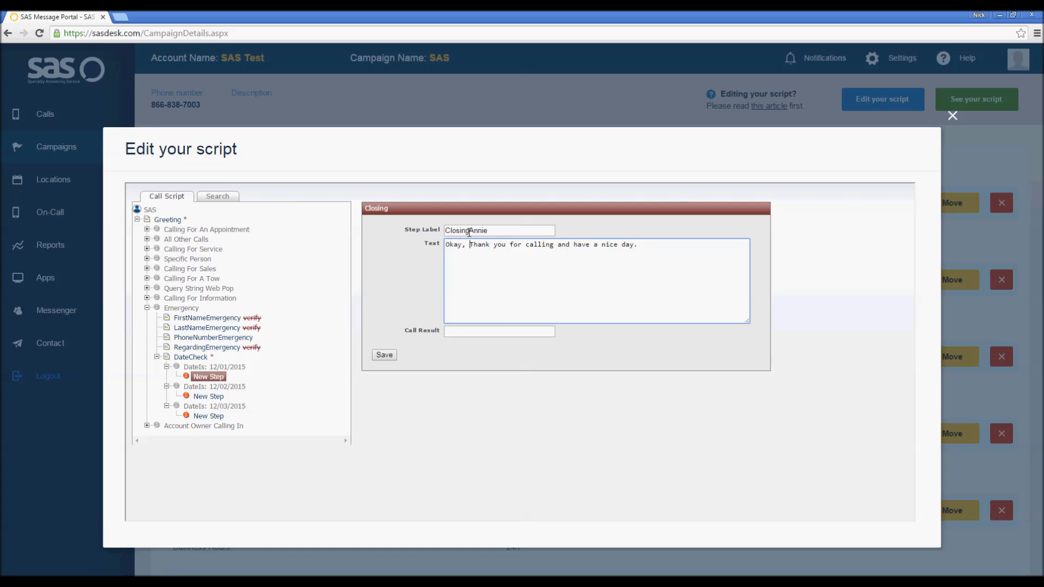
pyautogui.write('[FirstName]')
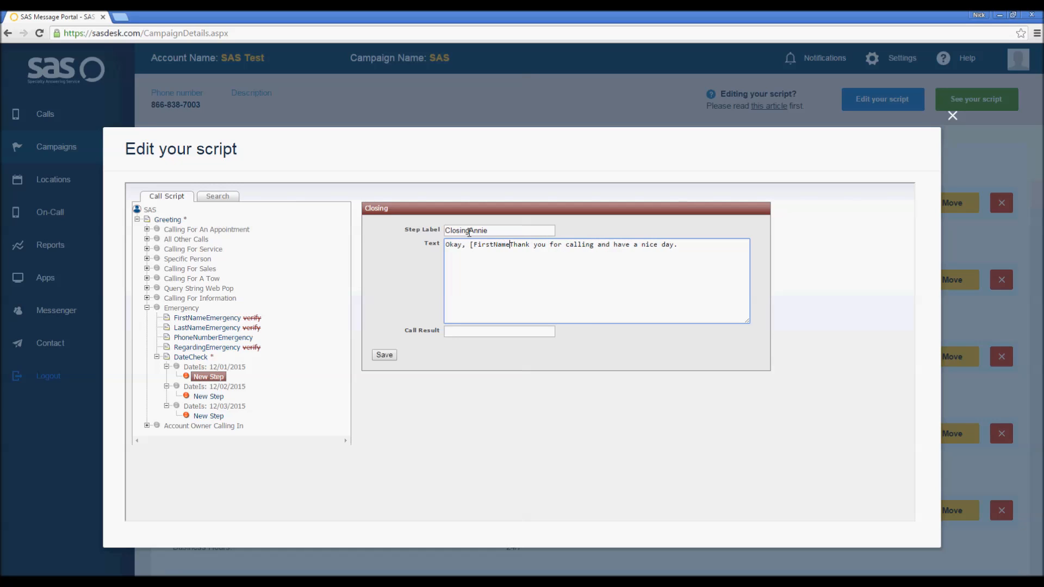
pyautogui.write('. I will pass thi sm')
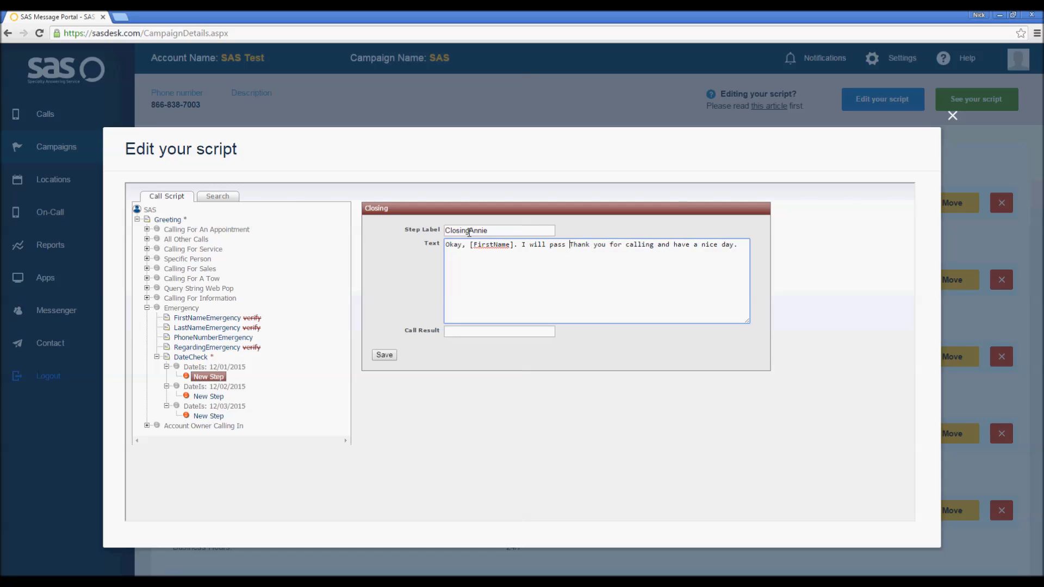
pyautogui.press('BackSpace')
pyautogui.press('BackSpace')
pyautogui.press('BackSpace')
pyautogui.write('s mes')
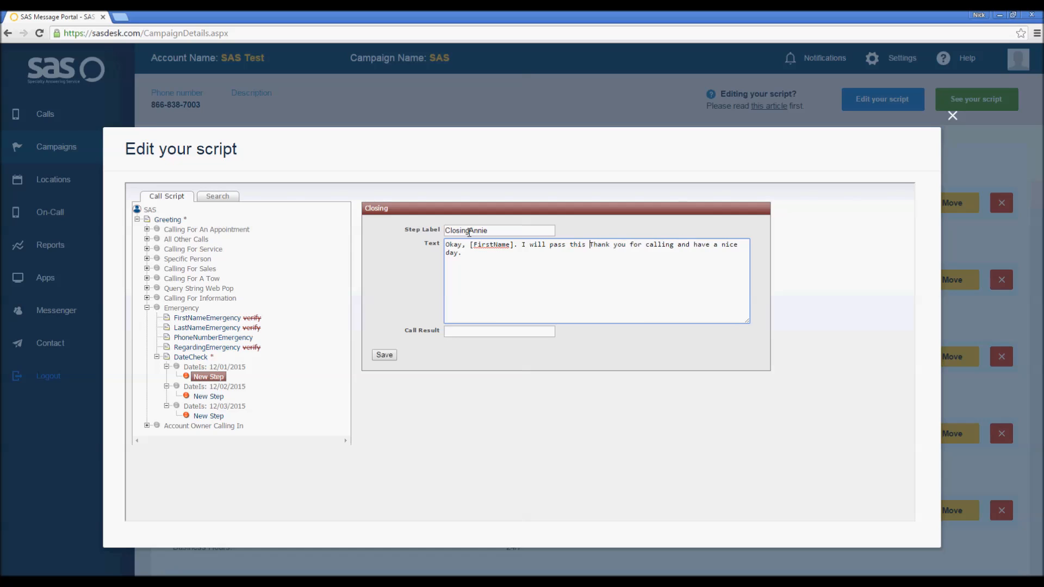
pyautogui.write('sage along to Annie and')
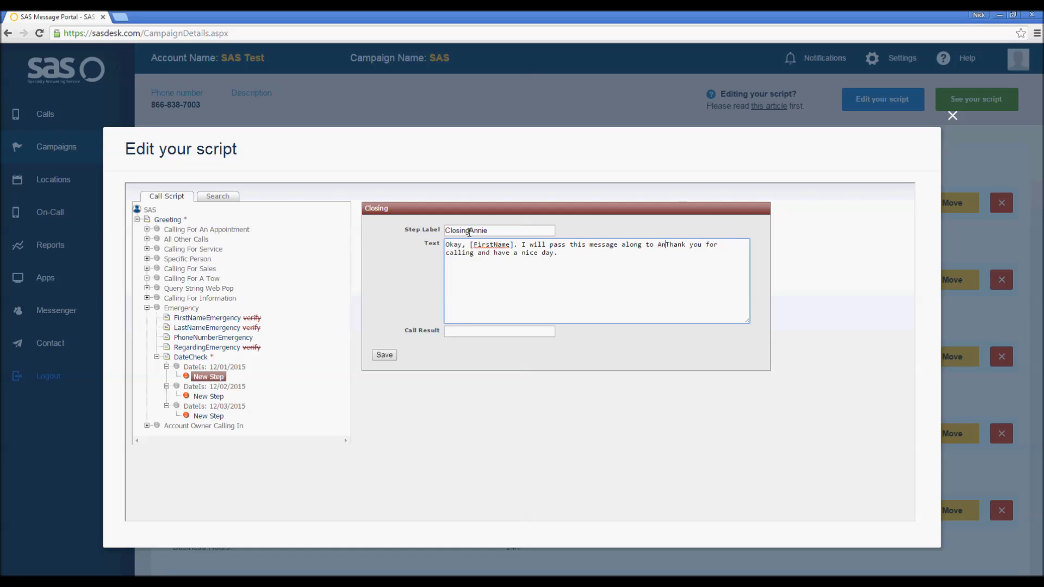
pyautogui.write(' she will be in ')
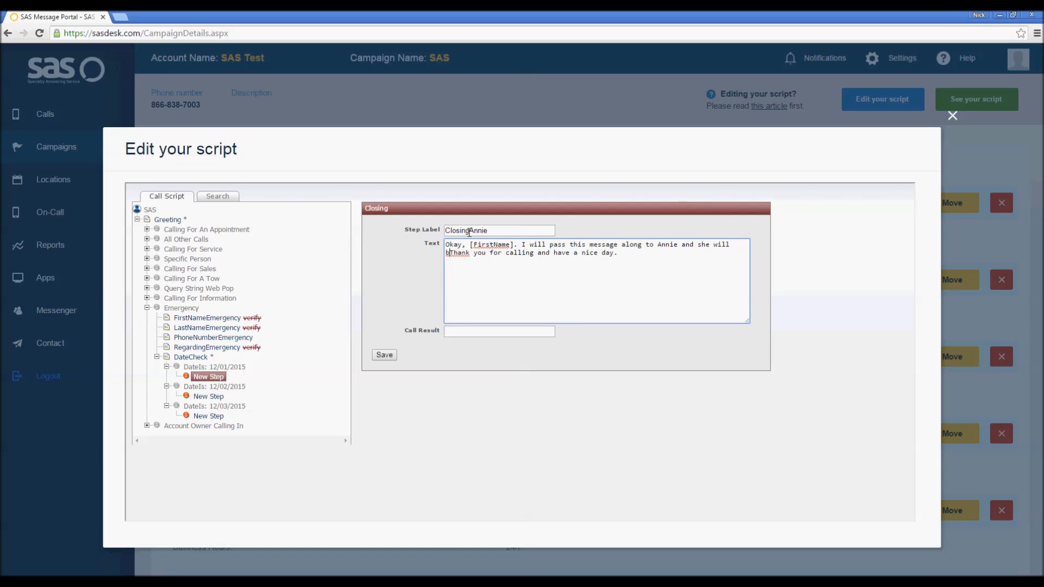
pyautogui.write('touch with you soon.')
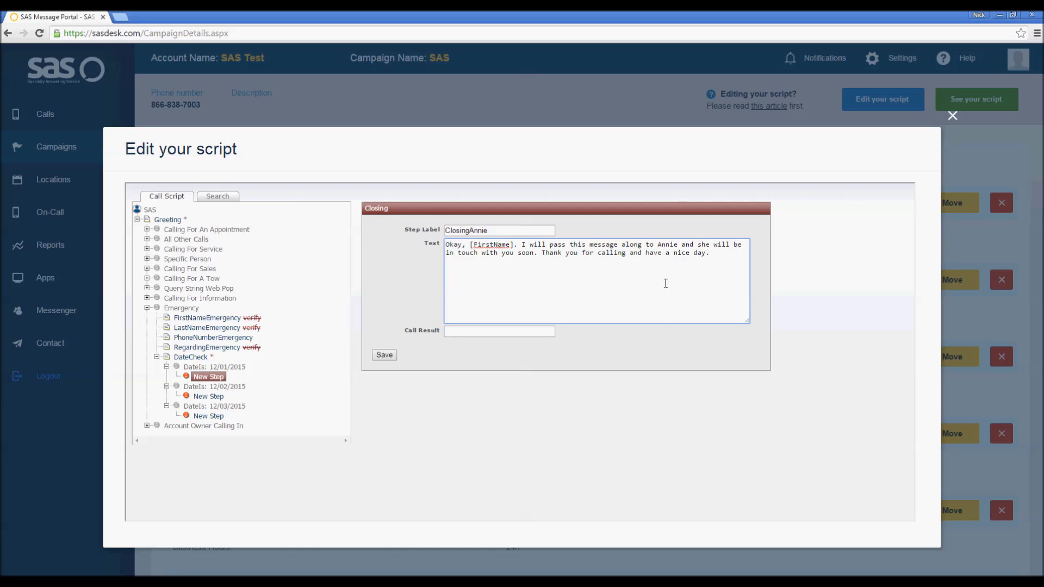
# Step: Set the call result of the 12/01/2015 closing step to "Emergency" and save the step
pyautogui.click(480, 333)
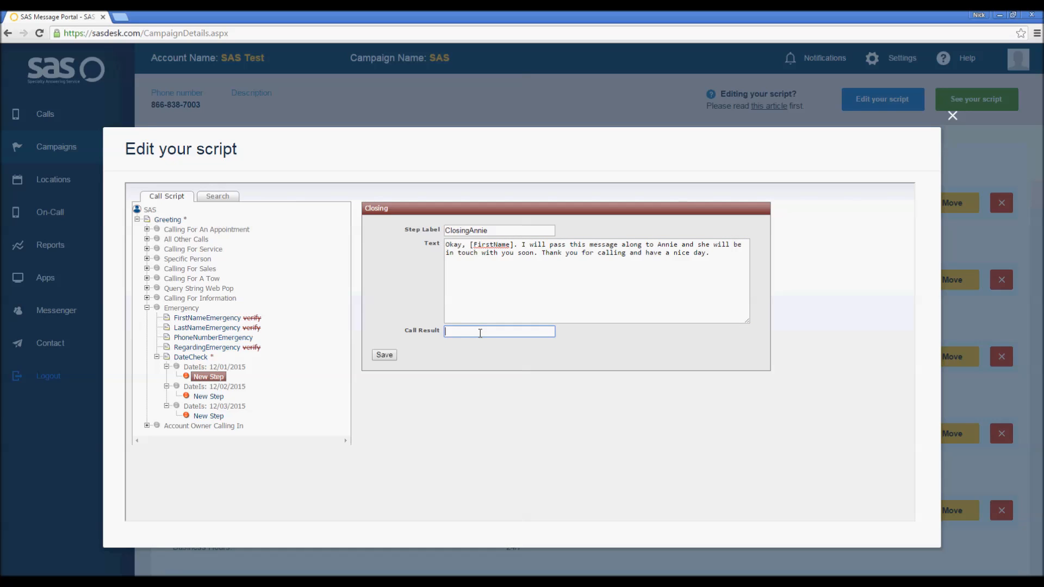
pyautogui.write('Emergency')
pyautogui.click(385, 354)
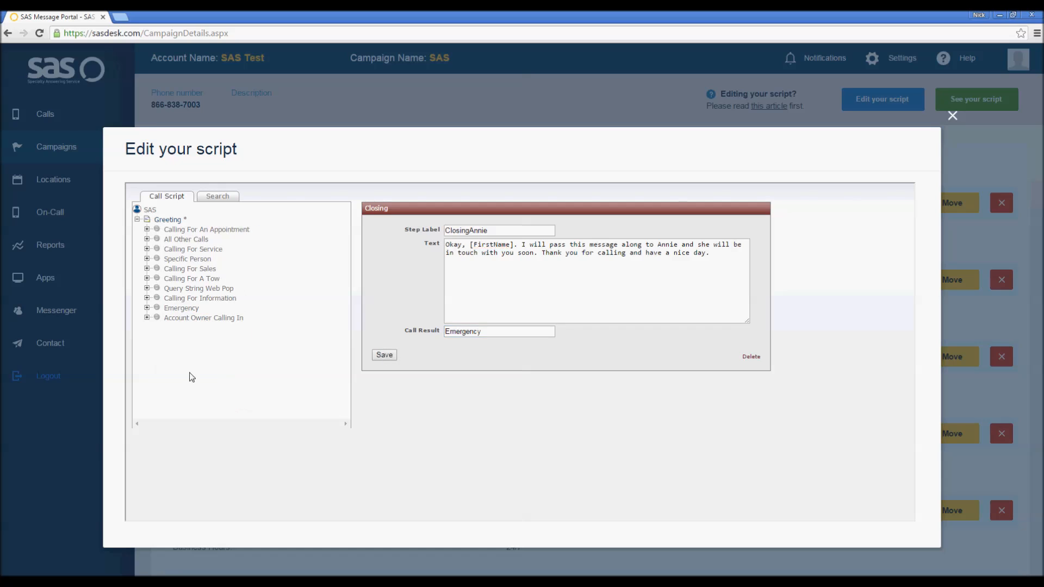
# Step: Create a new step of type Closing under the "DateIs: 12/02/2015" option in the Emergency branch
pyautogui.click(147, 307)
pyautogui.click(167, 387)
pyautogui.click(166, 377)
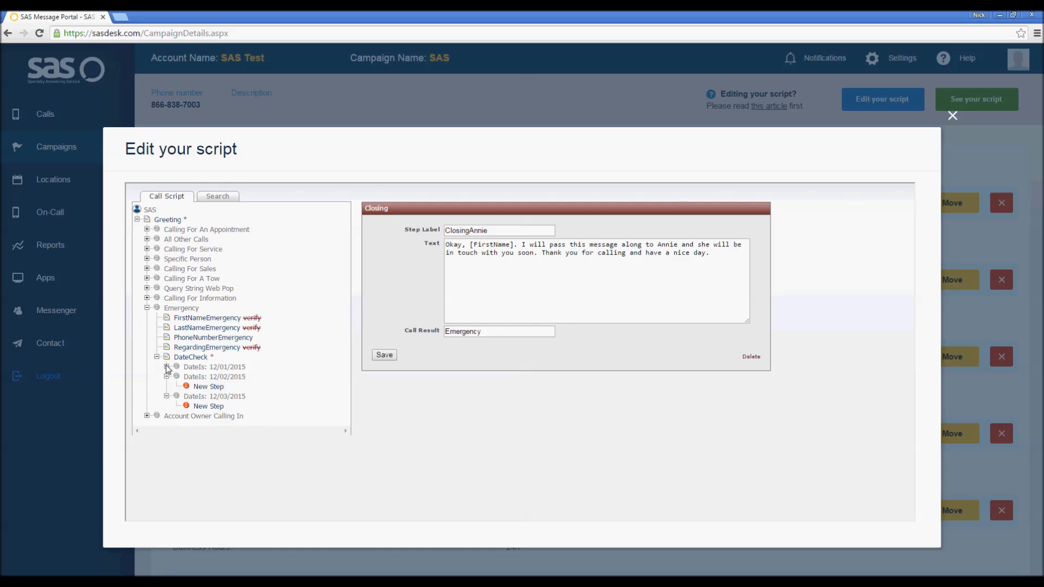
pyautogui.click(167, 367)
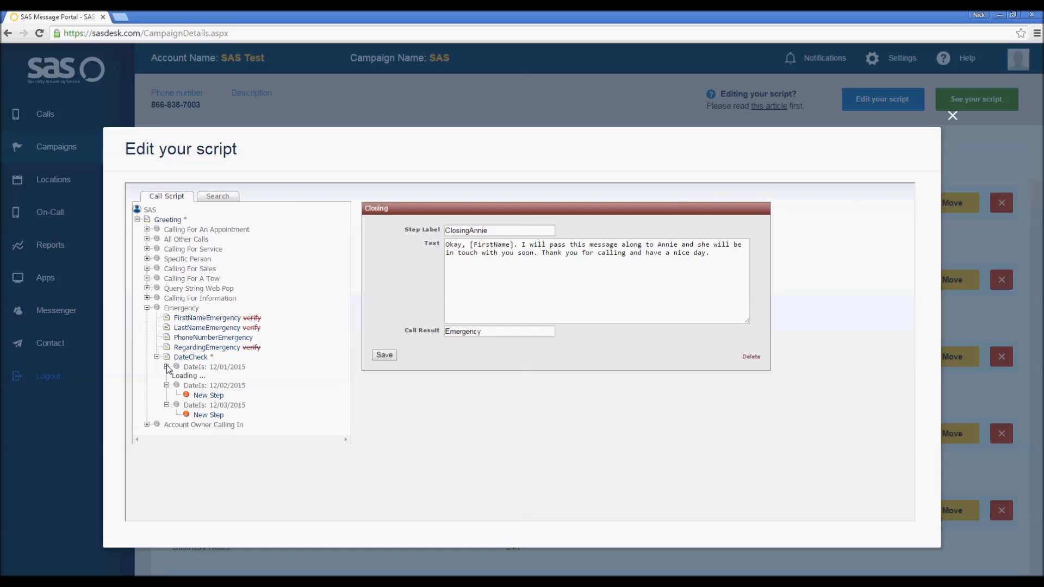
pyautogui.click(216, 397)
pyautogui.click(564, 232)
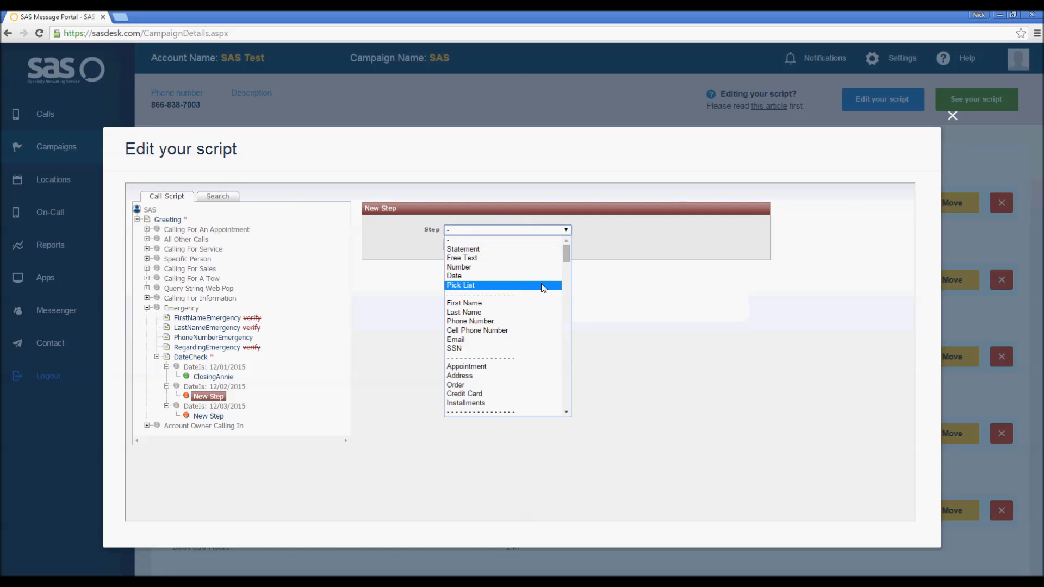
pyautogui.scroll(-3, 544, 293)
pyautogui.scroll(-4, 547, 296)
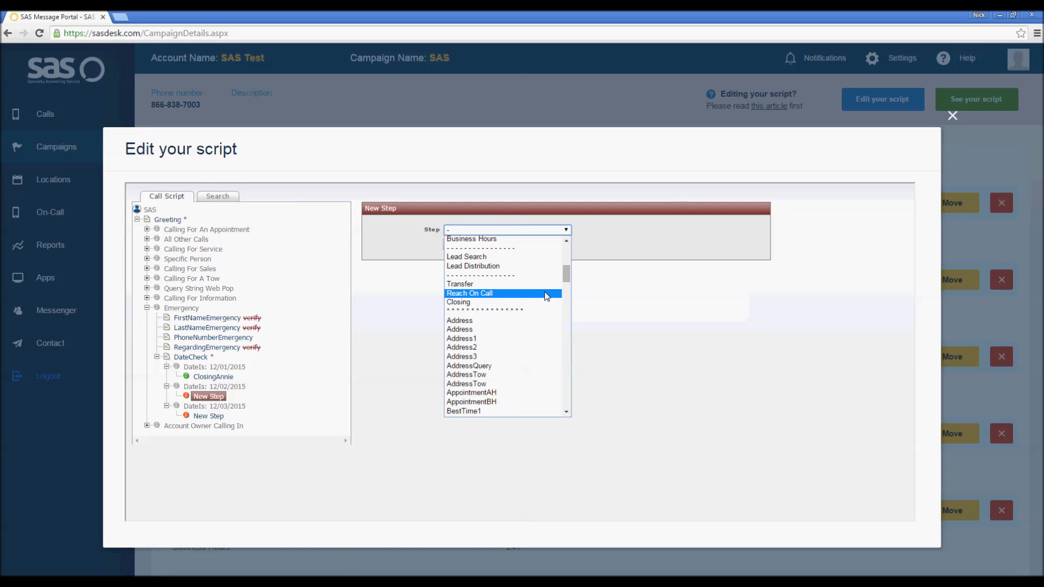
pyautogui.click(545, 302)
pyautogui.click(462, 246)
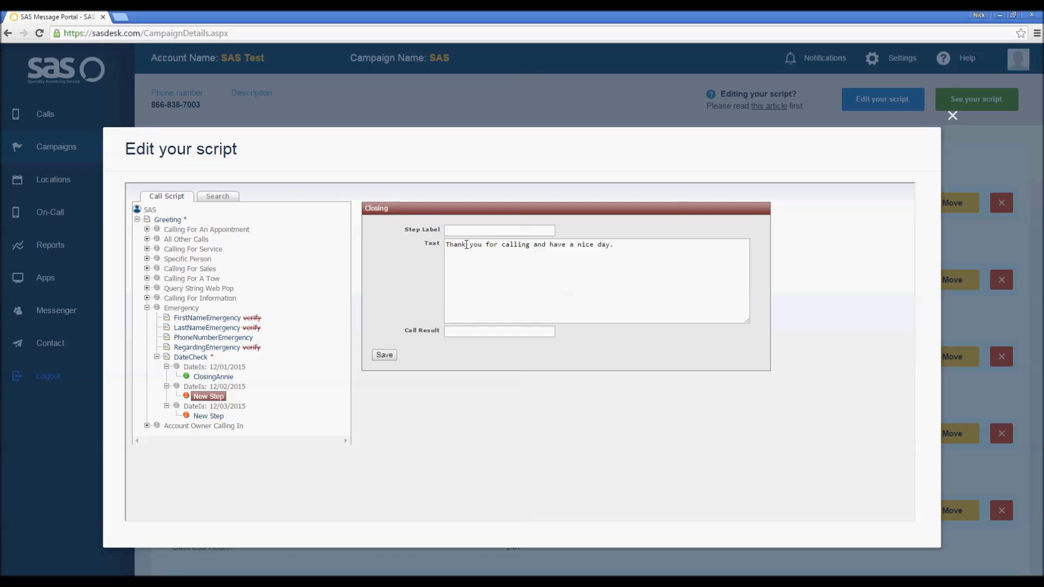
# Step: Label the 12/02/2015 closing step "Closing" plus the second contact's first name, set its call result to "Emergency" and save it
pyautogui.click(468, 232)
pyautogui.write('ClosingGustavo')
pyautogui.click(477, 333)
pyautogui.write('Emergency')
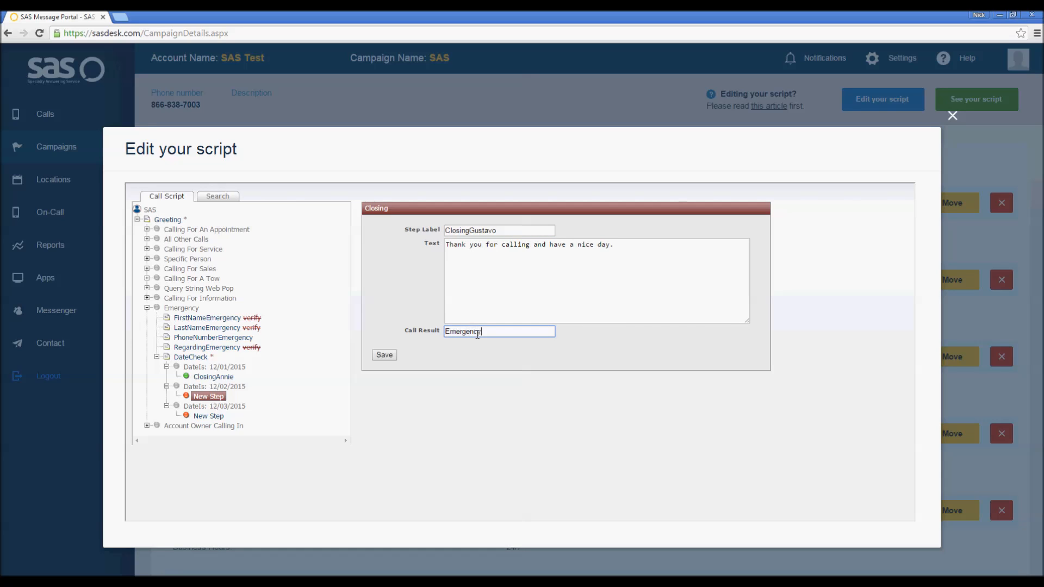
pyautogui.click(388, 358)
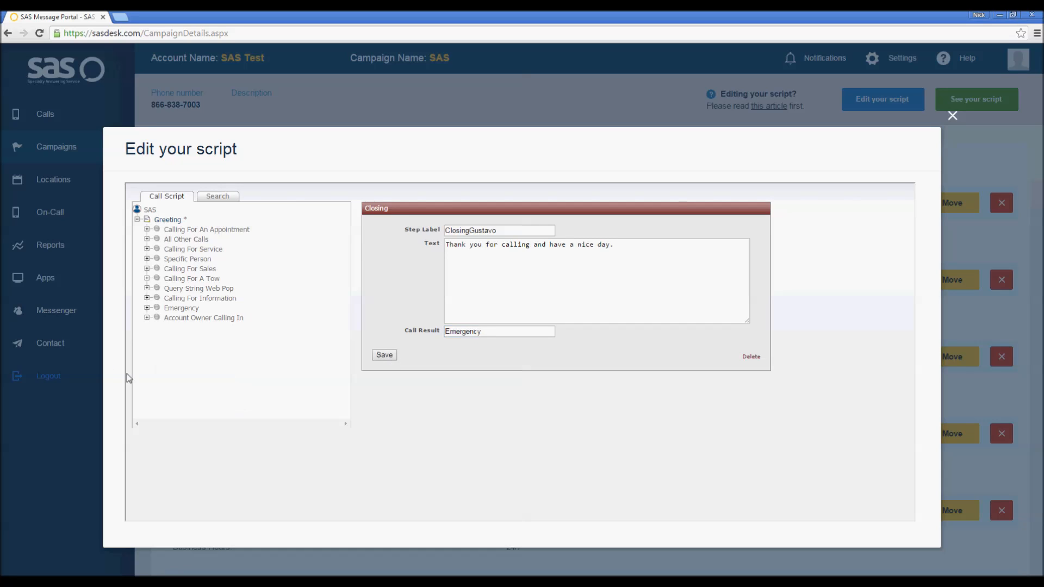
# Step: Create a new step of type Closing under the "DateIs: 12/03/2015" option in the Emergency branch
pyautogui.click(147, 308)
pyautogui.click(166, 387)
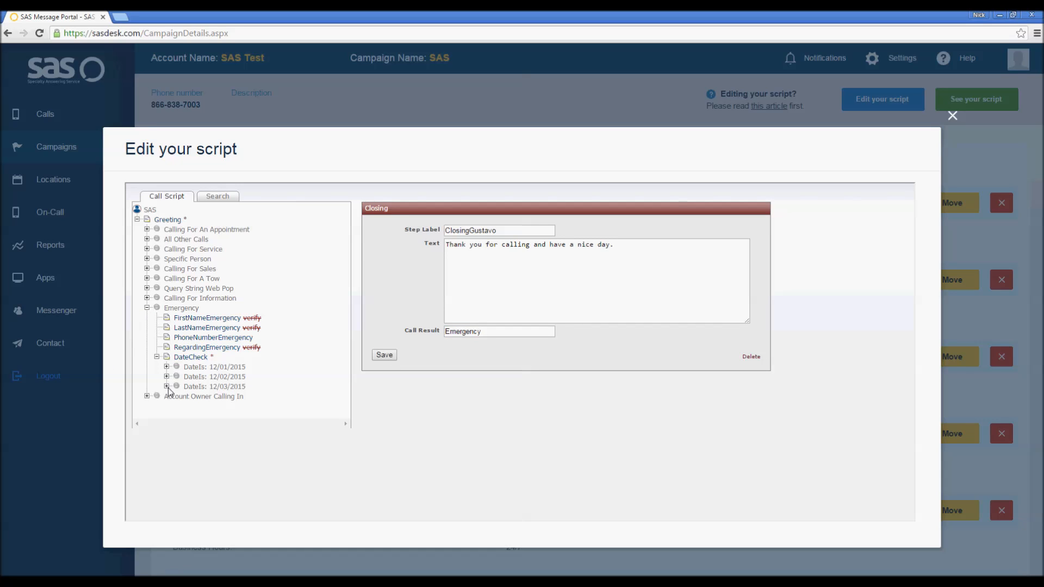
pyautogui.click(209, 397)
pyautogui.click(556, 231)
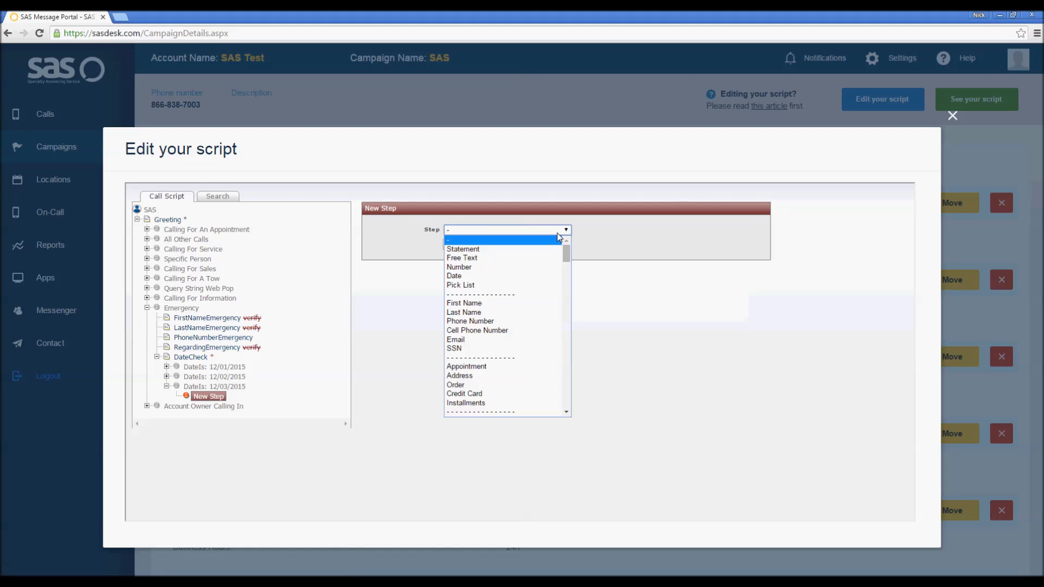
pyautogui.scroll(-4, 552, 276)
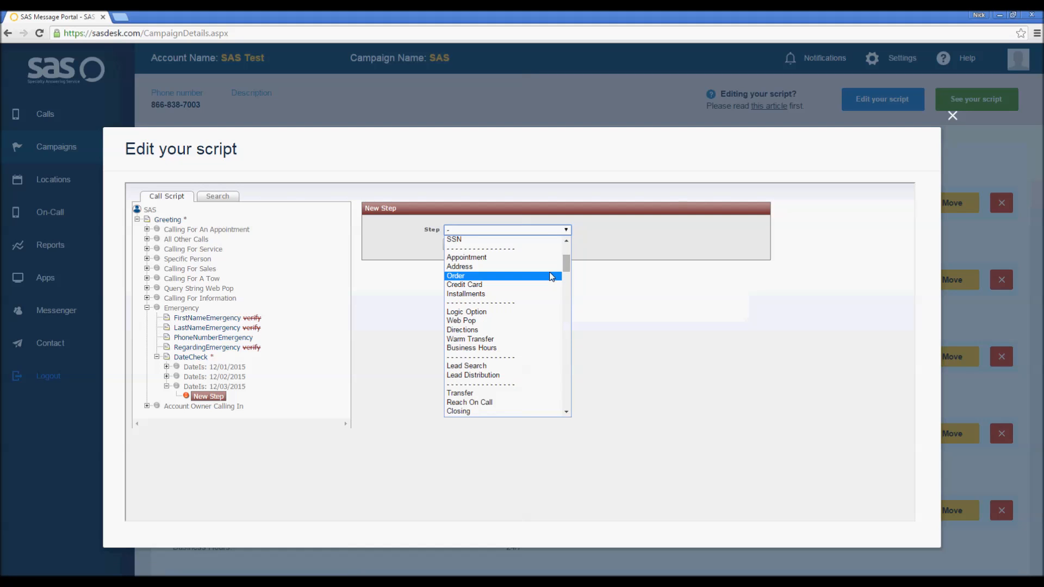
pyautogui.click(526, 411)
pyautogui.click(462, 245)
# Step: Label the 12/03/2015 closing step "Closing" plus the third contact's first name, set its call result to "Emergency" and save it
pyautogui.click(463, 231)
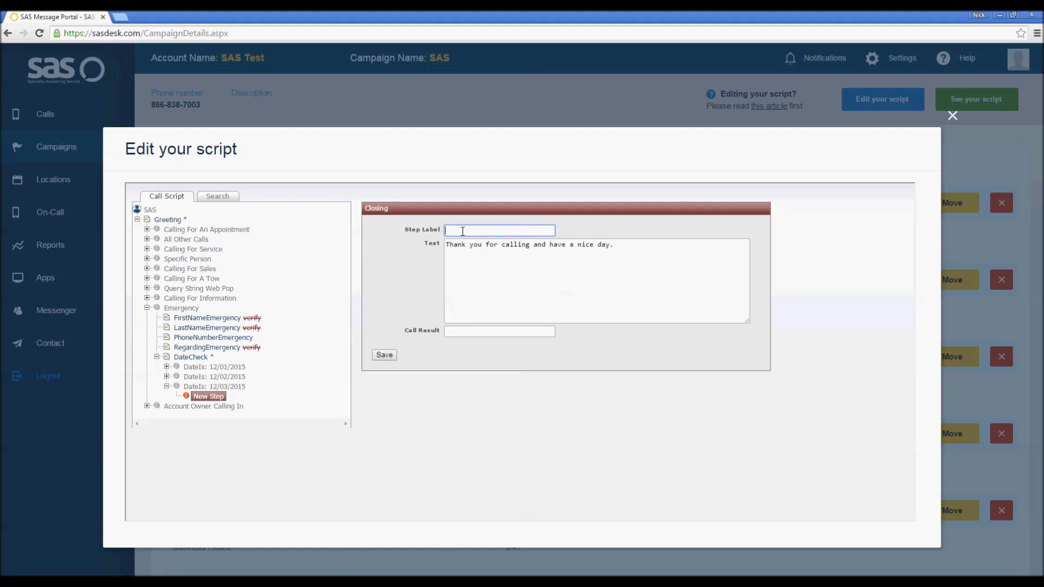
pyautogui.write('ClosingSam')
pyautogui.click(477, 329)
pyautogui.write('Emergency')
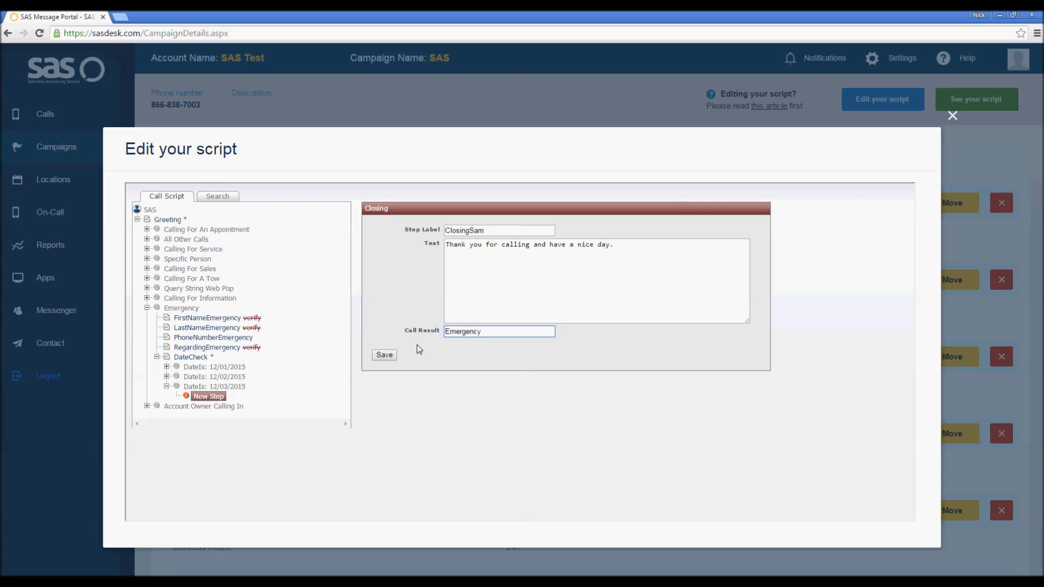
pyautogui.click(384, 356)
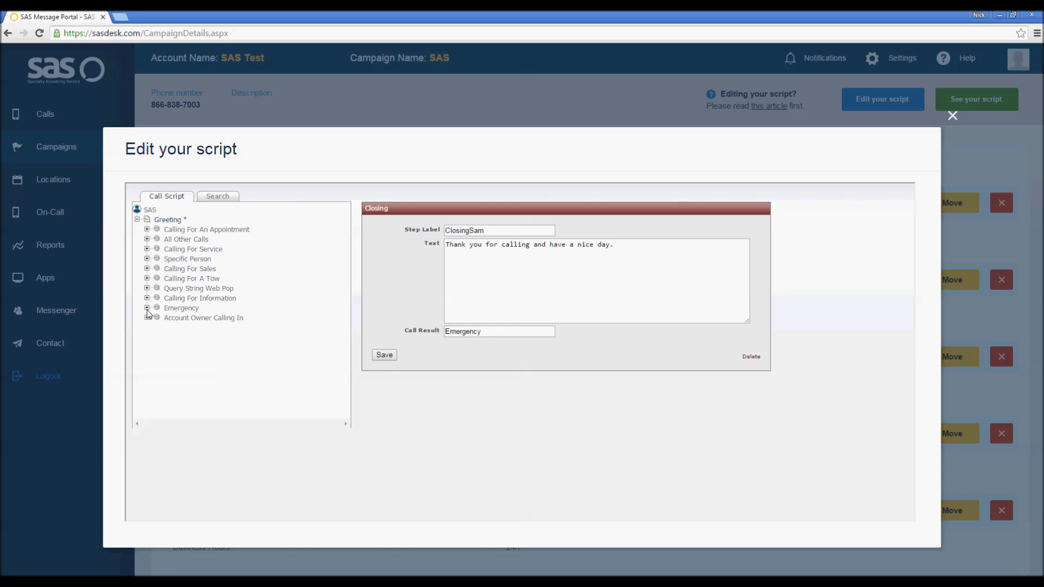
# Step: Expand the Emergency branch's three DateIs options to check the closing step under each date
pyautogui.click(166, 386)
pyautogui.click(167, 377)
pyautogui.click(167, 367)
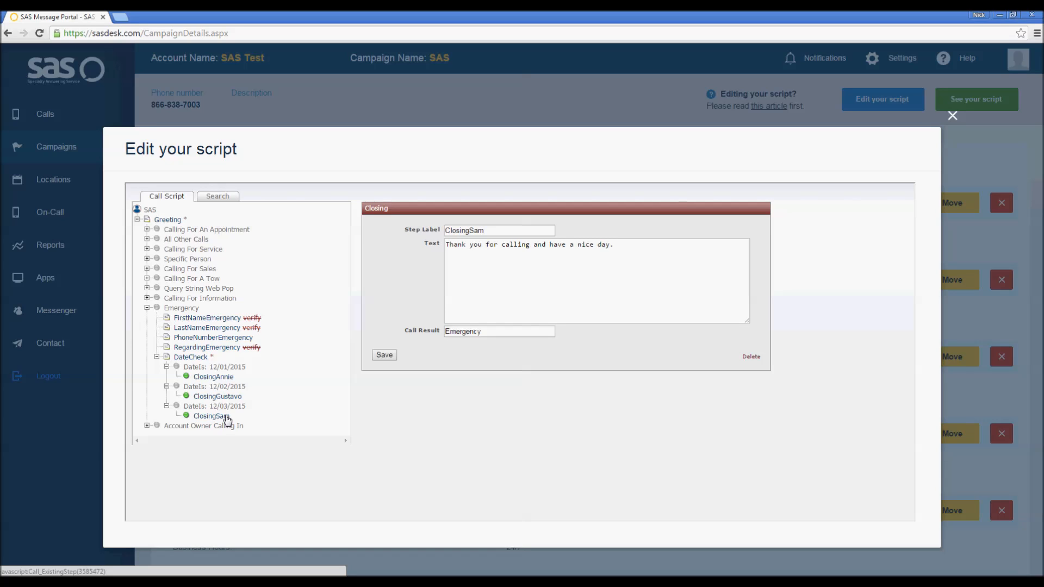
# Step: In the DateCheck options, assign "DateIs: 12/01/2015" to the contact named in its closing step and update the entry
pyautogui.click(195, 359)
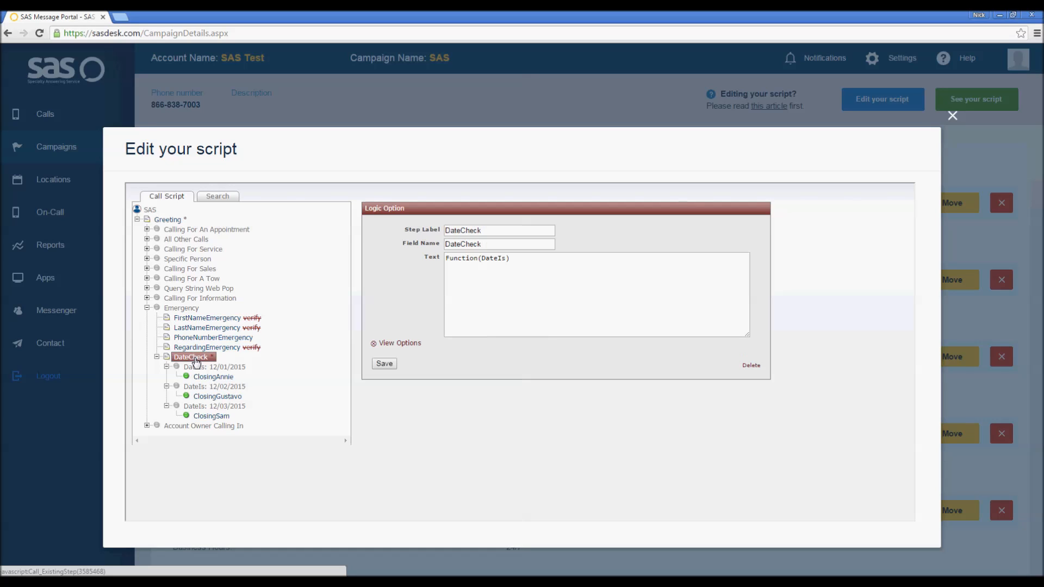
pyautogui.click(413, 343)
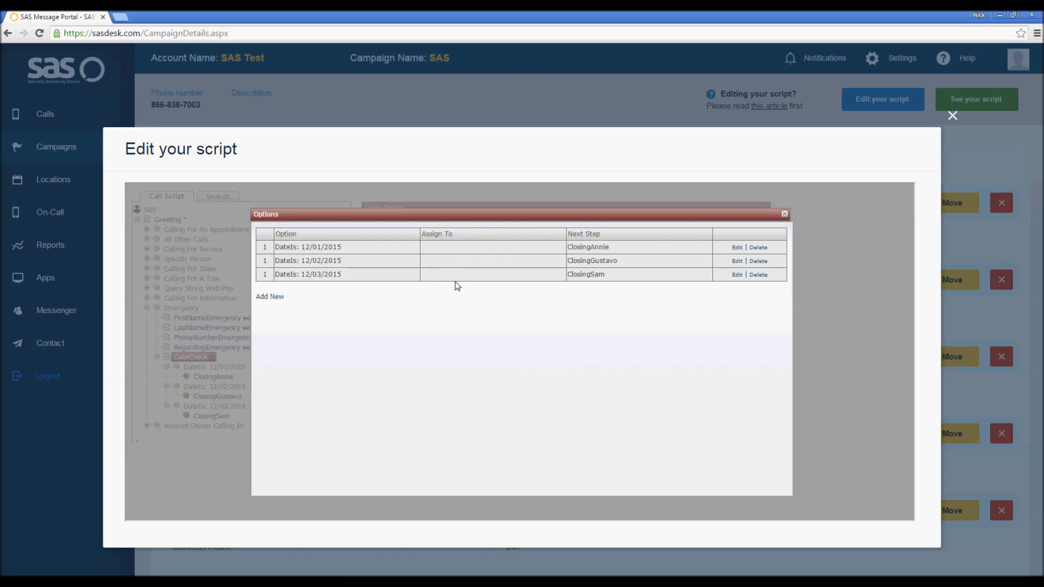
pyautogui.click(738, 249)
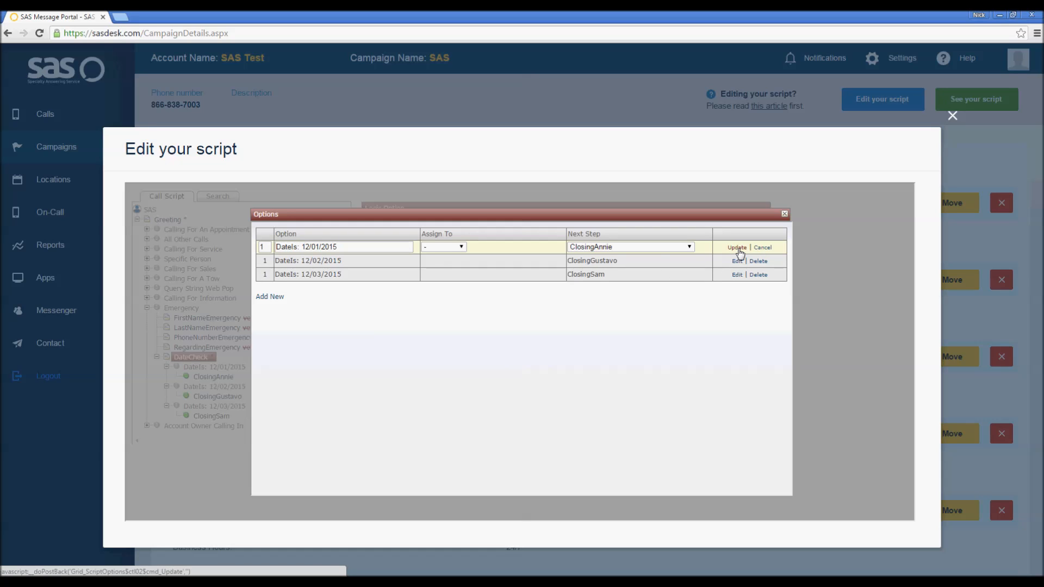
pyautogui.click(463, 248)
pyautogui.click(433, 266)
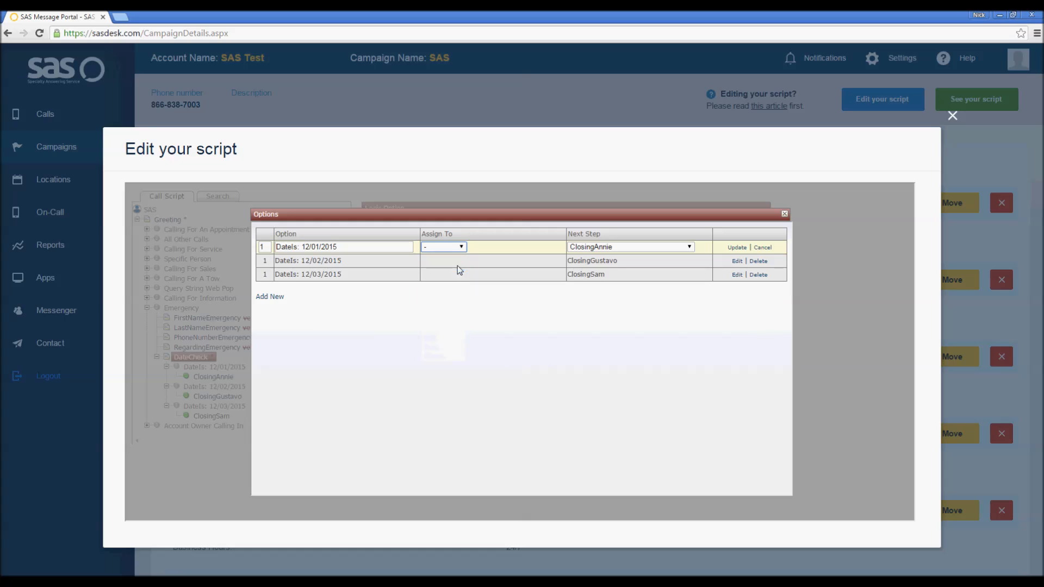
pyautogui.click(741, 249)
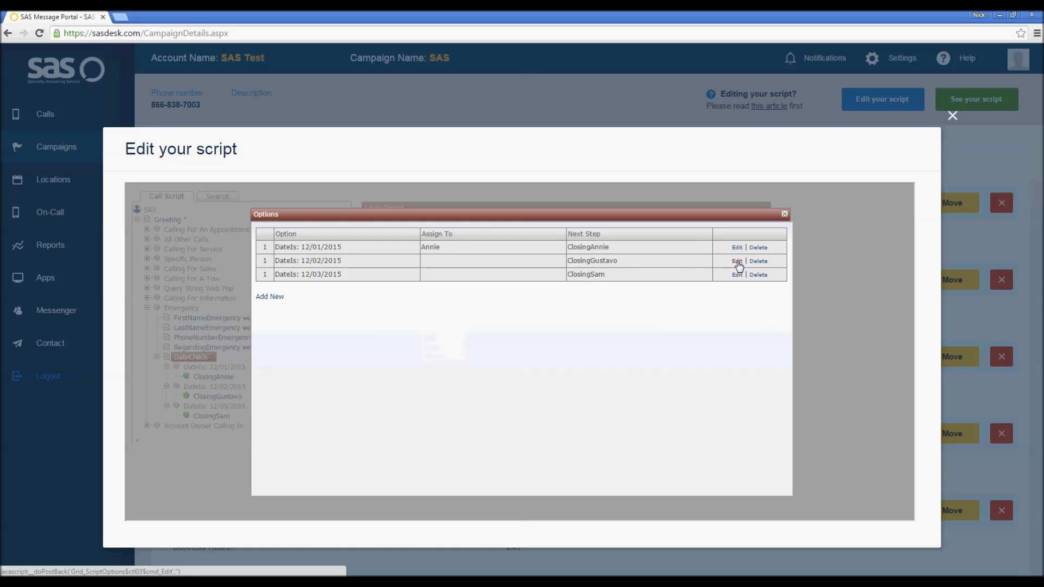
# Step: Assign the "DateIs: 12/02/2015" option to the contact named in its closing step and update the entry
pyautogui.click(738, 262)
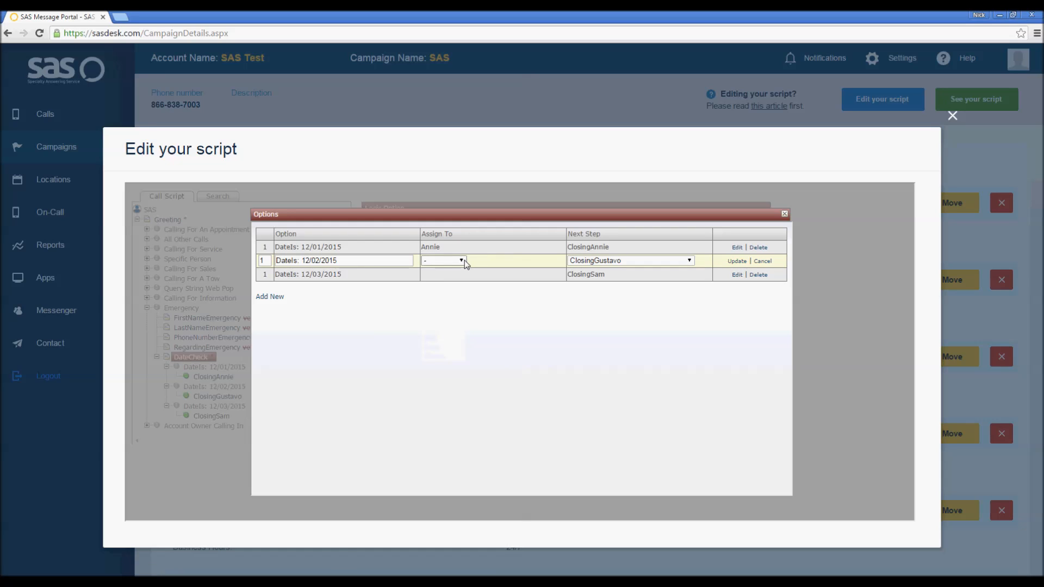
pyautogui.click(464, 260)
pyautogui.click(449, 308)
pyautogui.click(737, 261)
# Step: Assign the "DateIs: 12/03/2015" option to the contact named in its closing step, update the entry and close the options
pyautogui.click(737, 275)
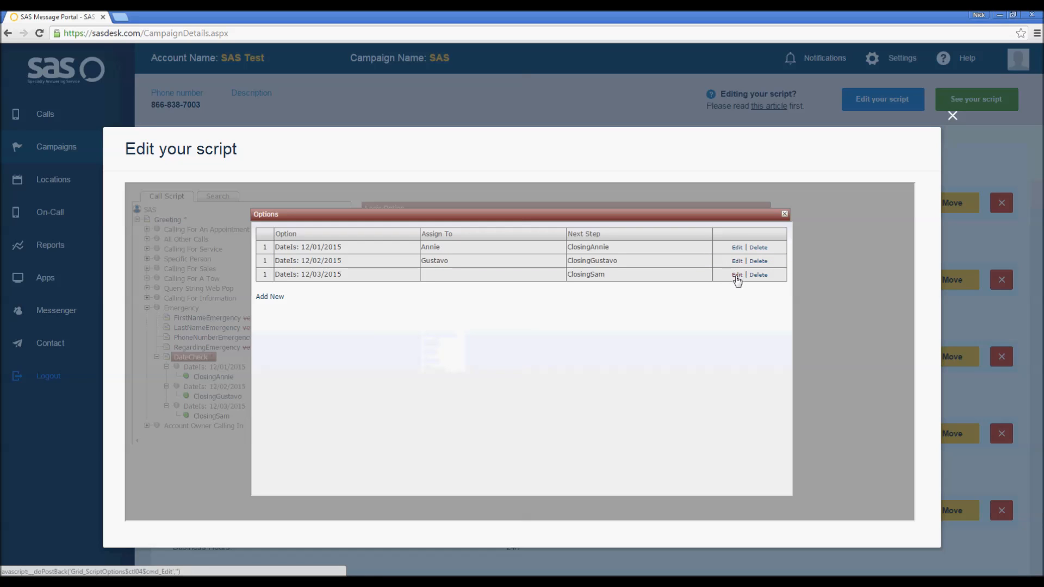
pyautogui.click(452, 275)
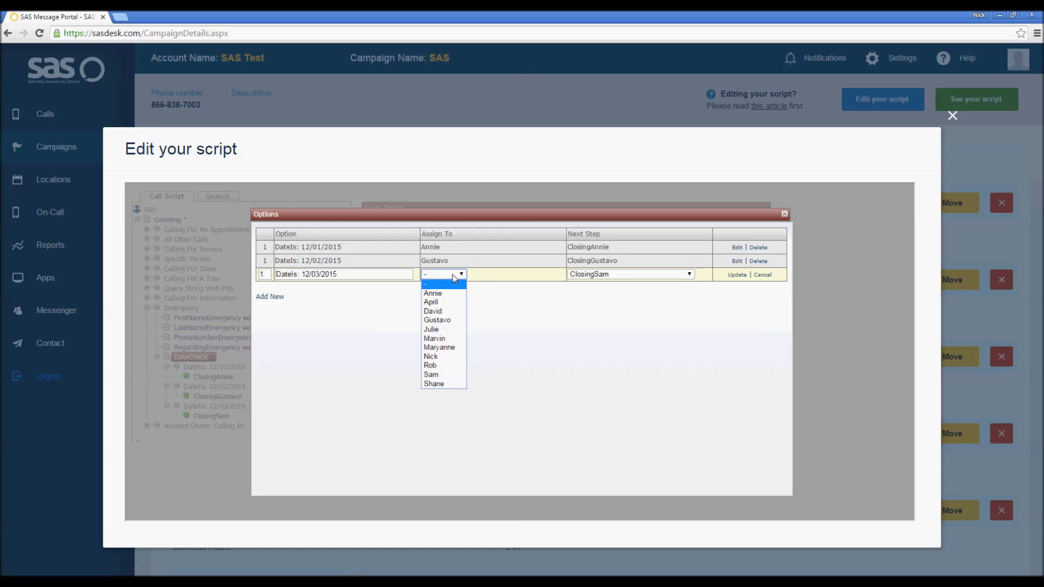
pyautogui.click(467, 361)
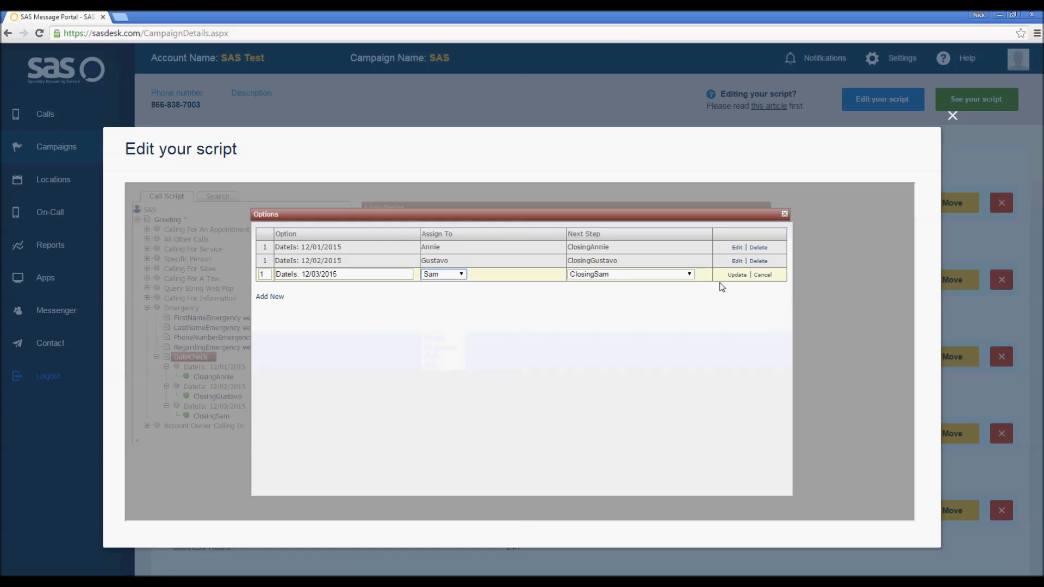
pyautogui.click(737, 275)
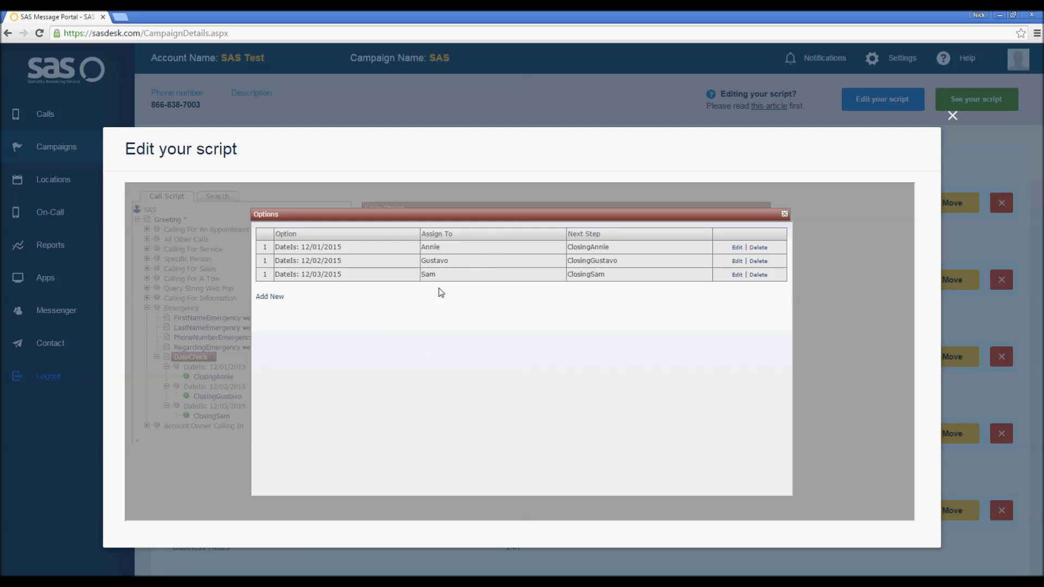
pyautogui.click(785, 214)
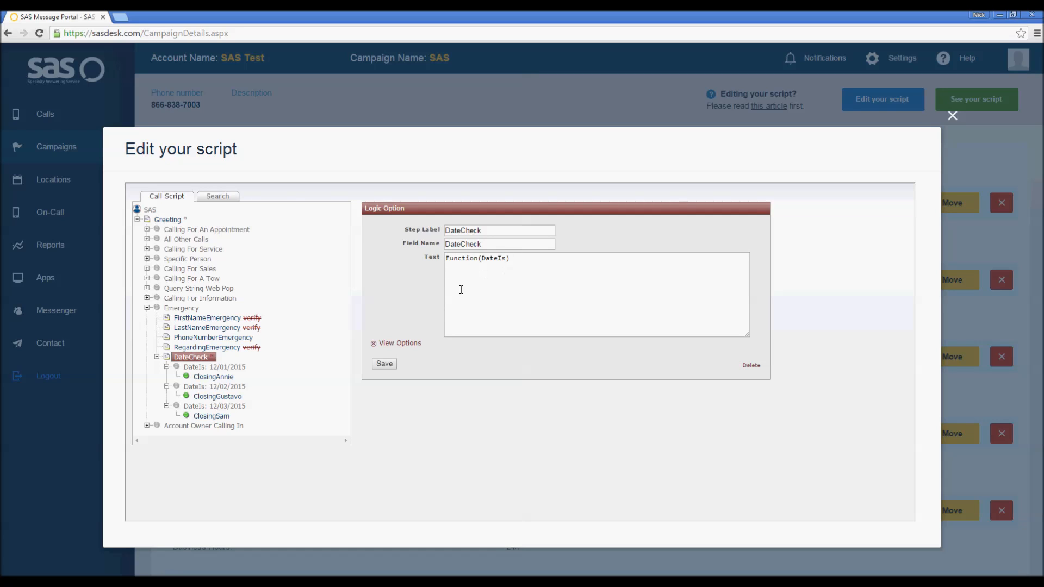
# Step: Review the contact assignments and next steps in the DateCheck options, and close the list
pyautogui.click(412, 343)
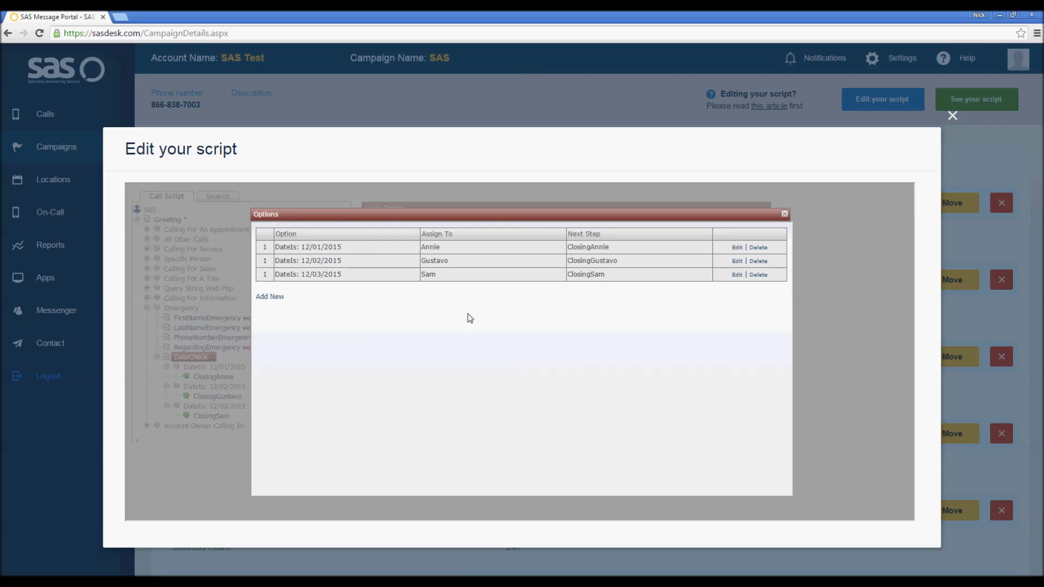
pyautogui.click(785, 215)
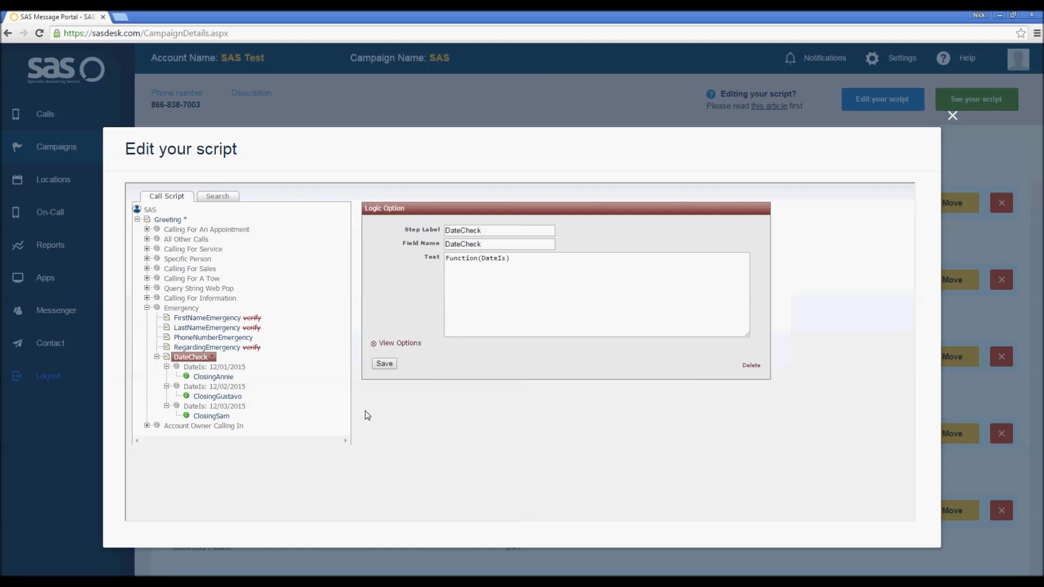